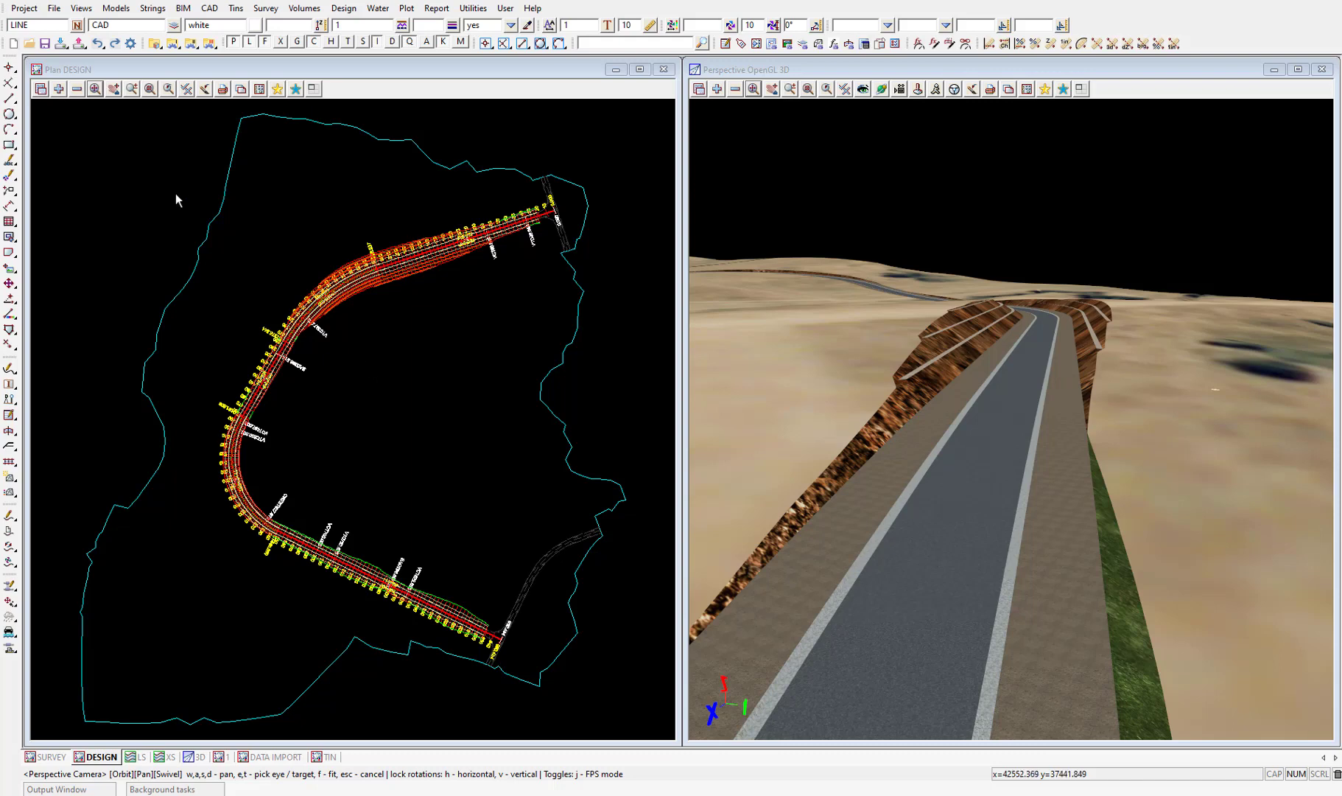
Add the survey SEWER and survey UT WATER models to the DESIGN plan view and zoom in.
left_click(58, 88)
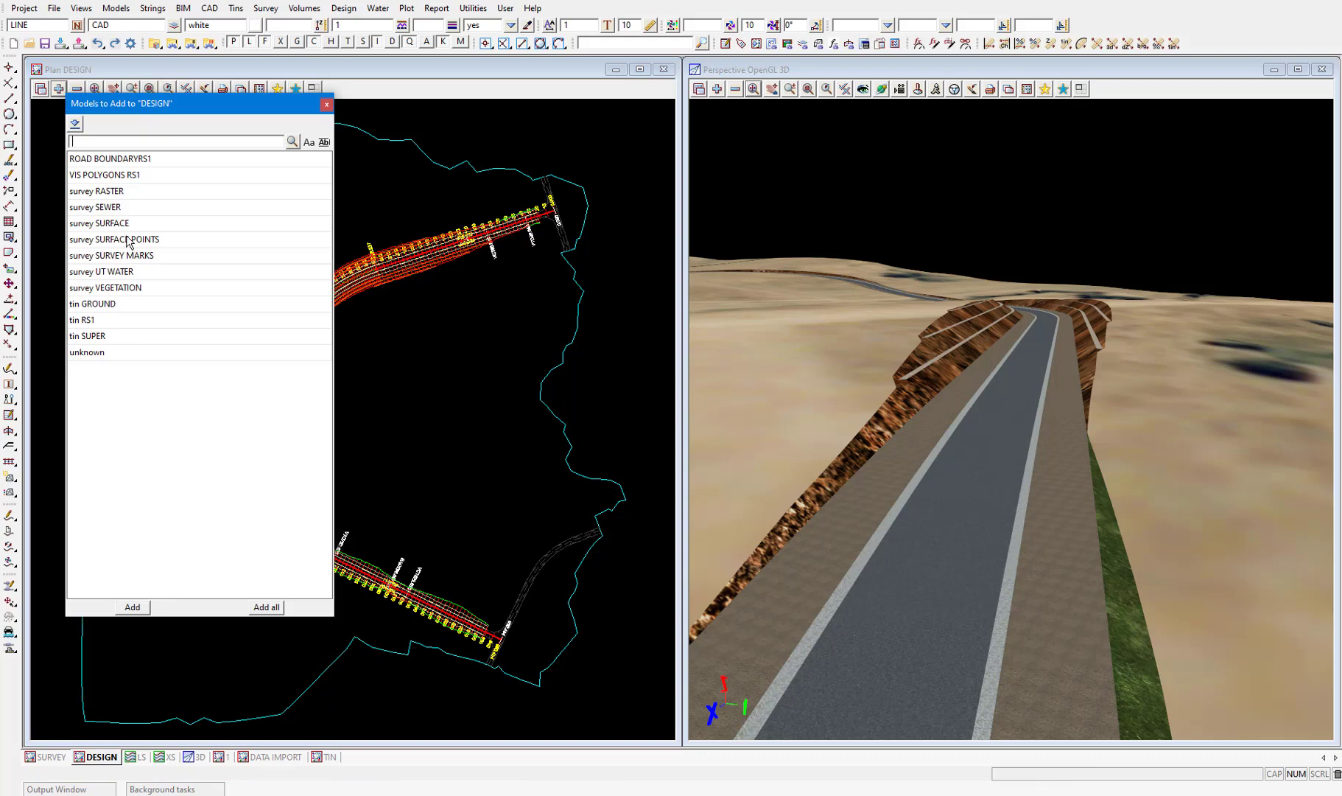
left_click(119, 208)
left_click(129, 272, "ctrl")
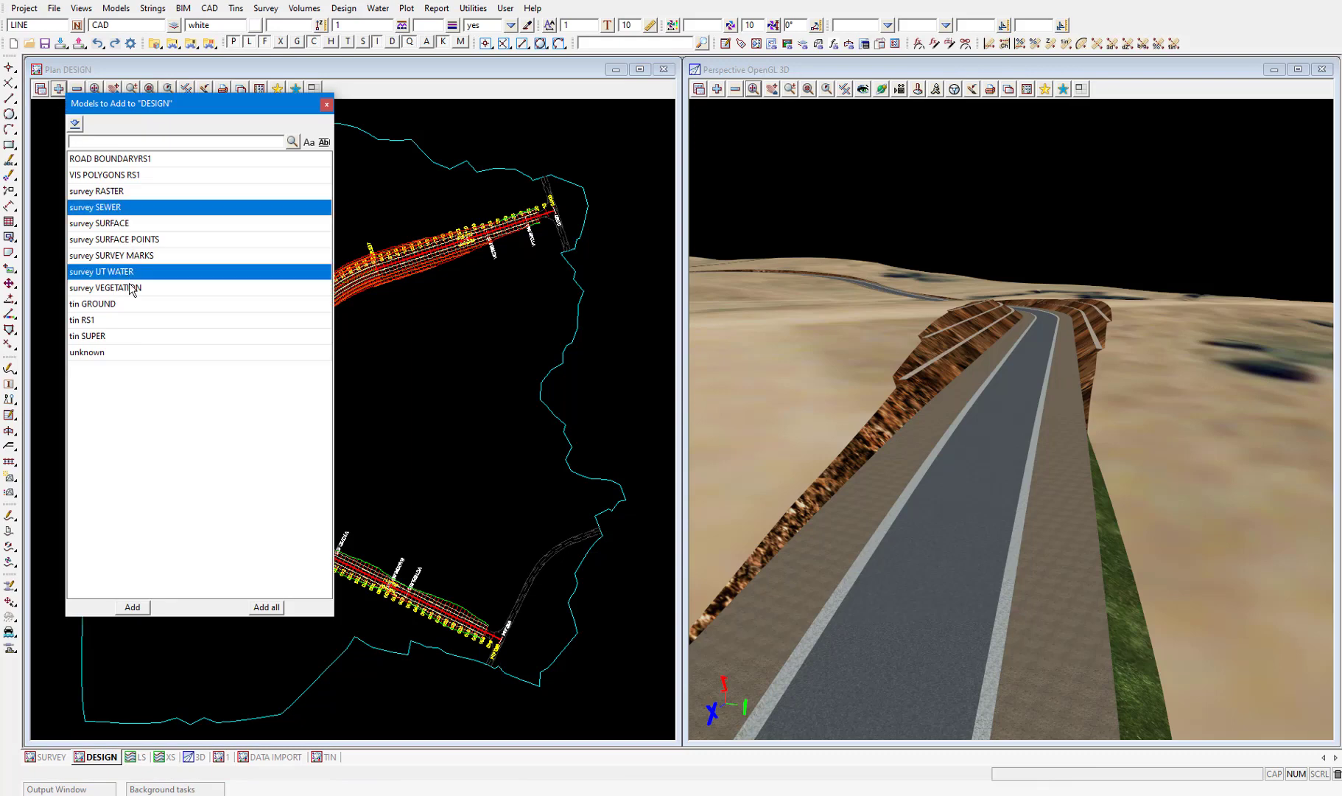
left_click(132, 608)
scroll(475, 236, "up", 2)
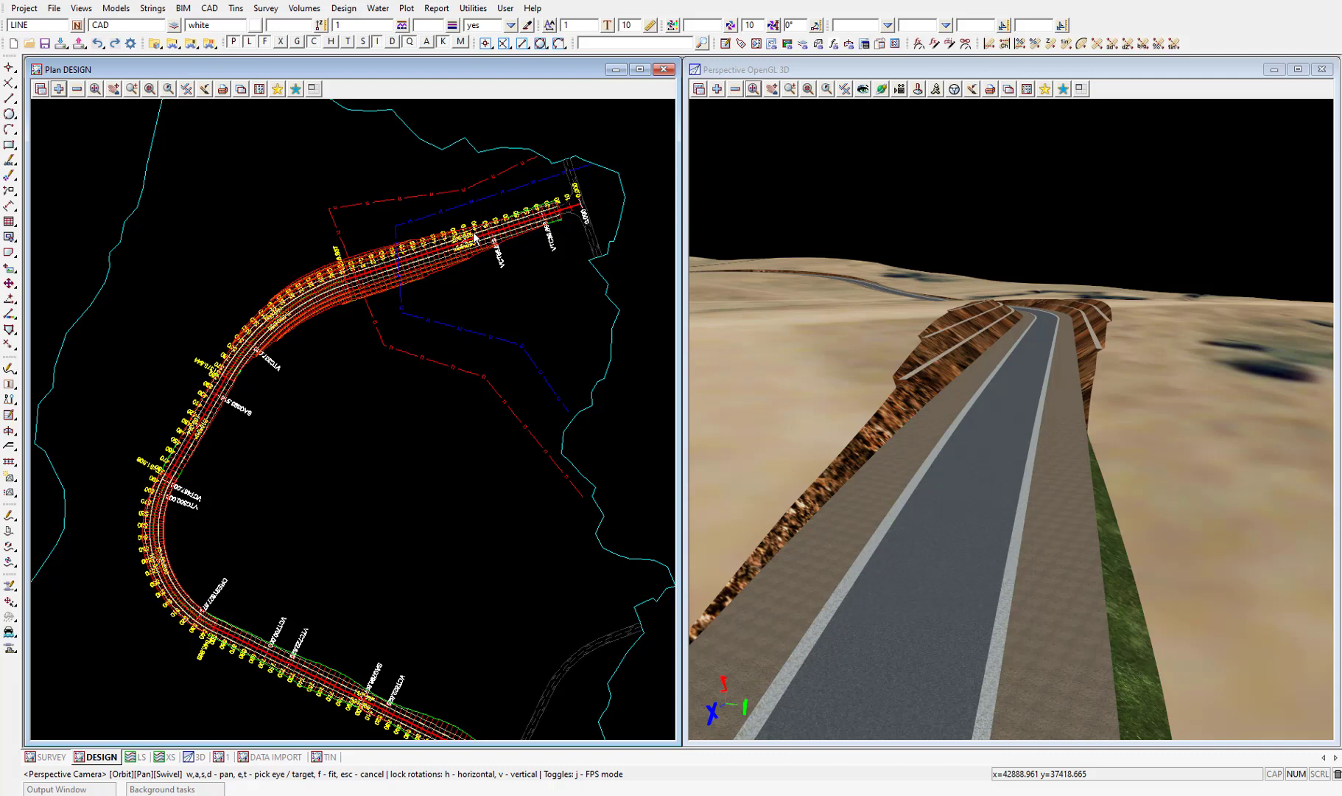
Shrink the 3D view to reveal Section LS and profile the RS1 road alignment in it.
left_click(1081, 88)
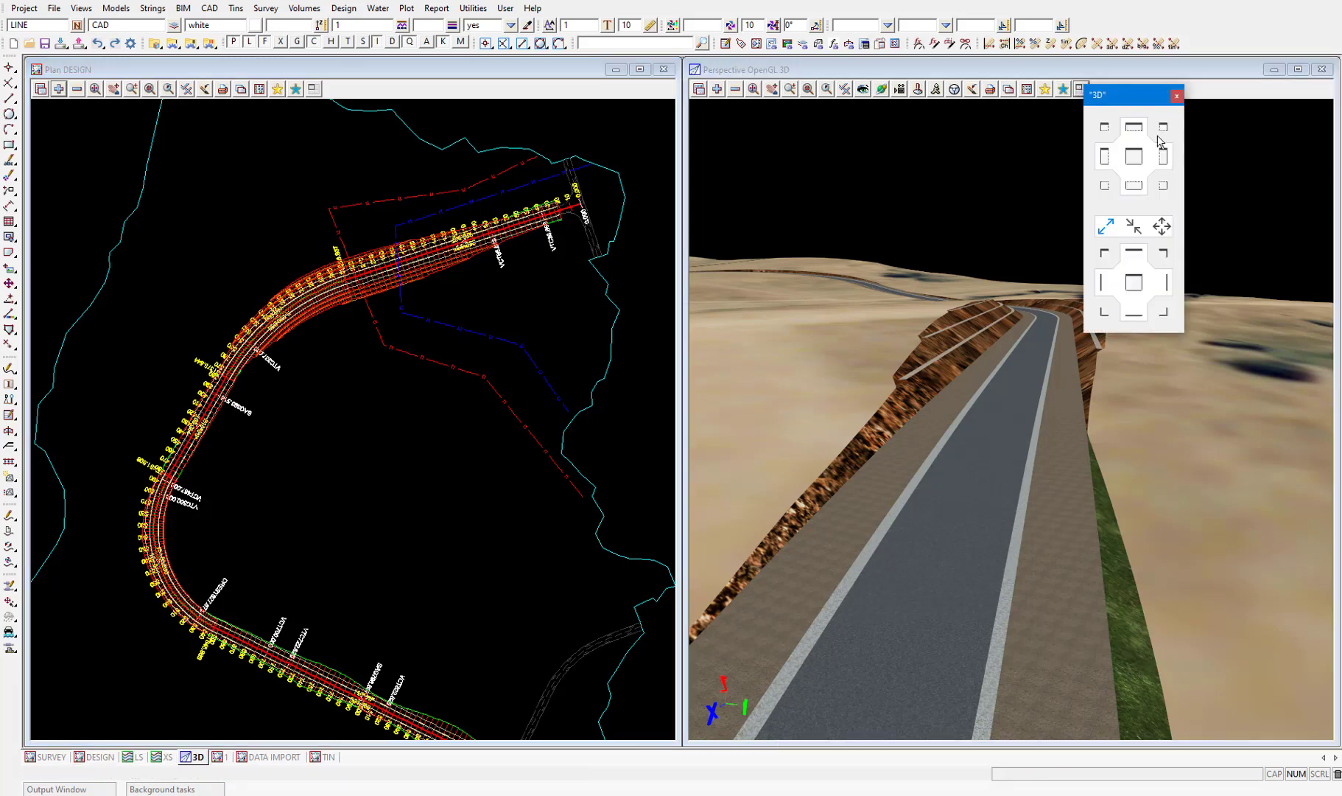
left_click(1162, 128)
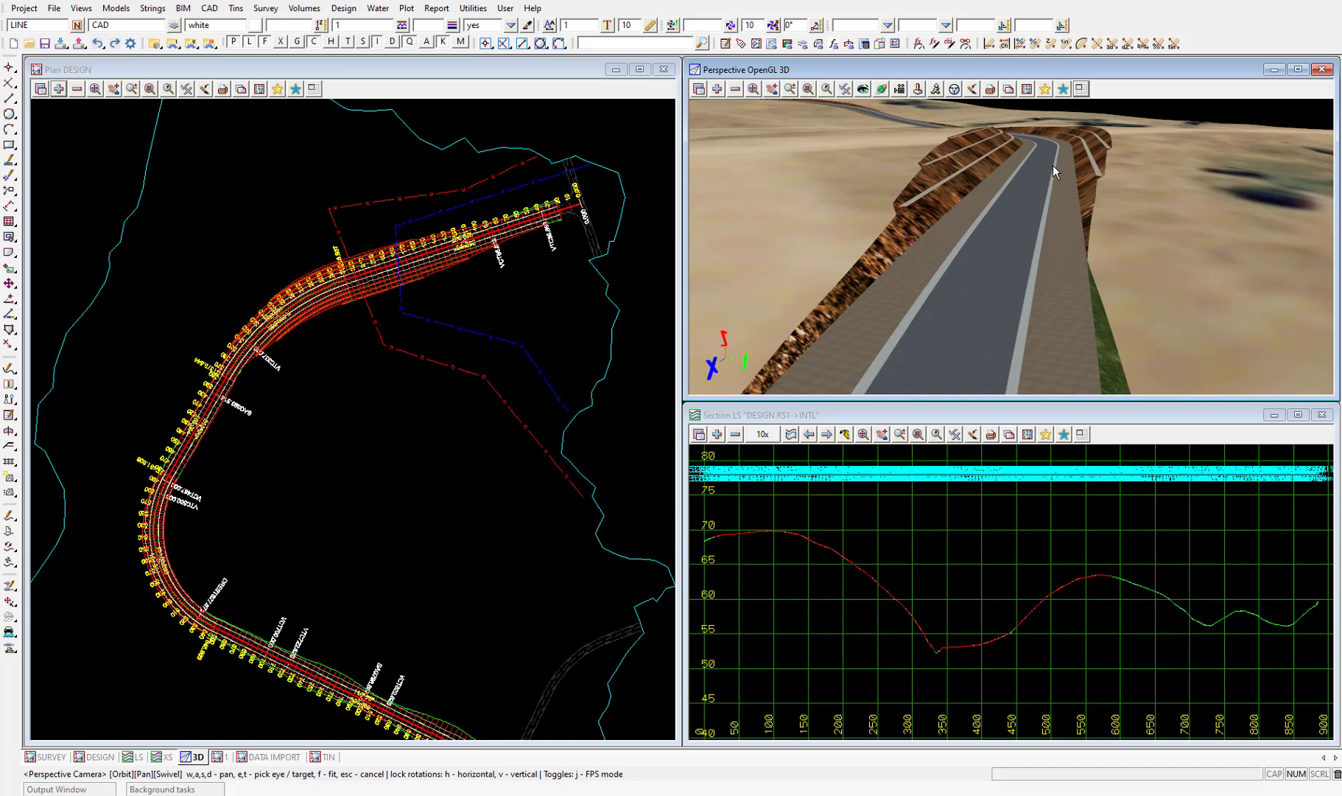
left_click(795, 416)
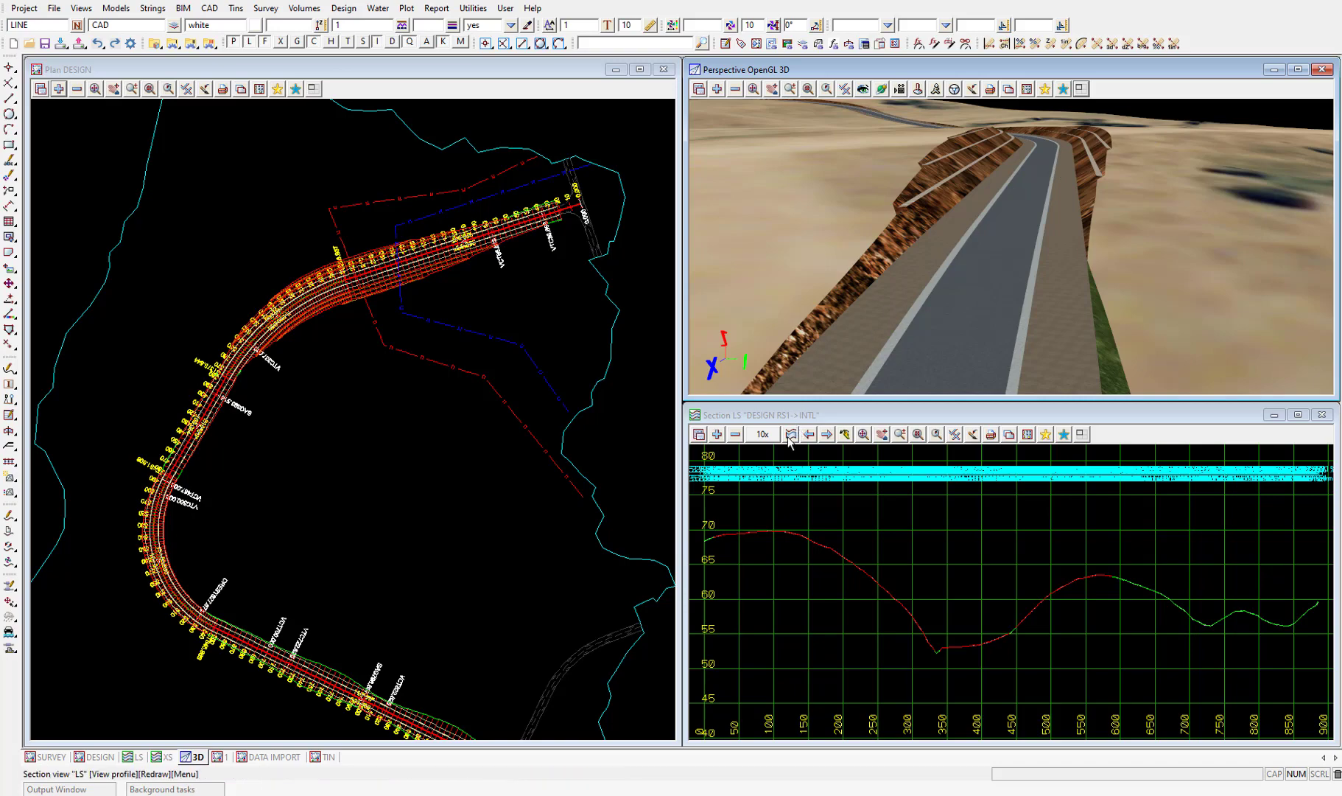
scroll(337, 290, "up", 5)
left_click(336, 299)
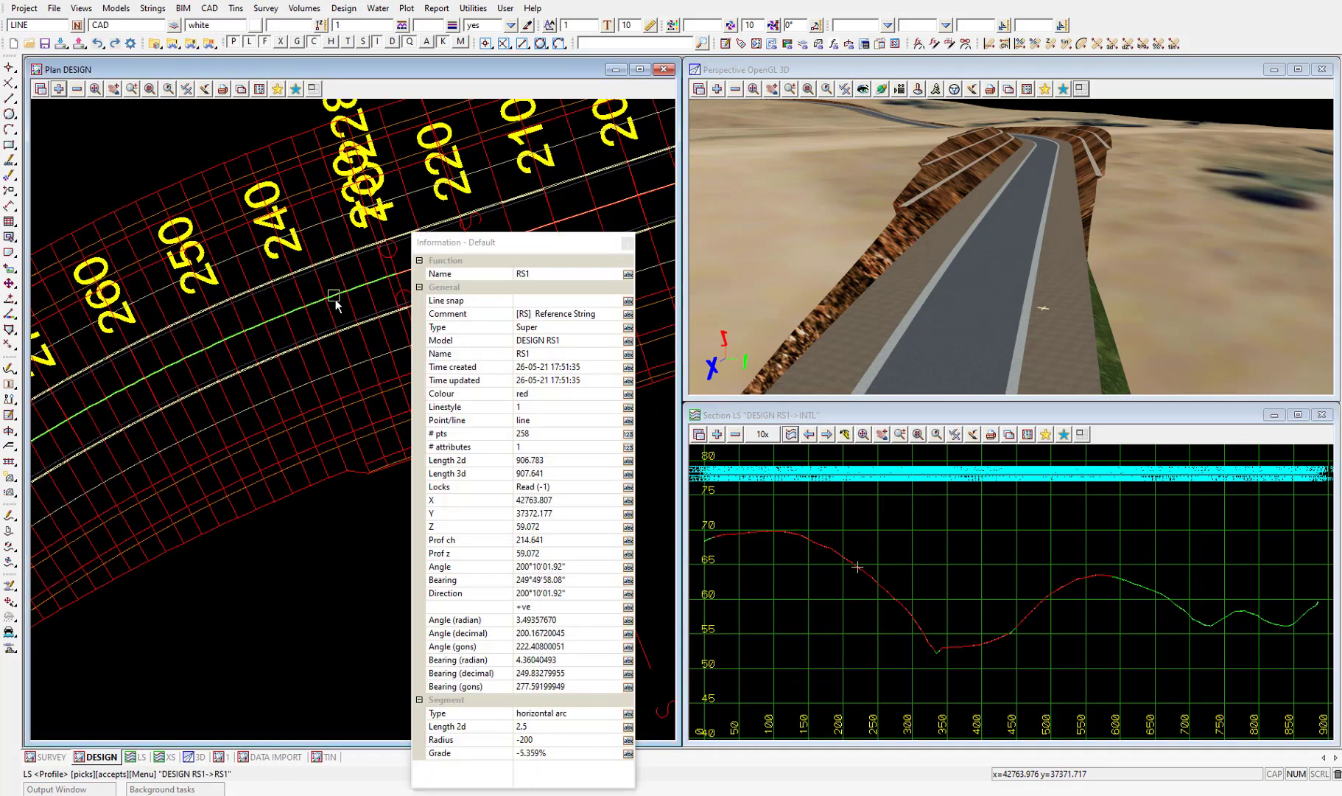
left_click(335, 302)
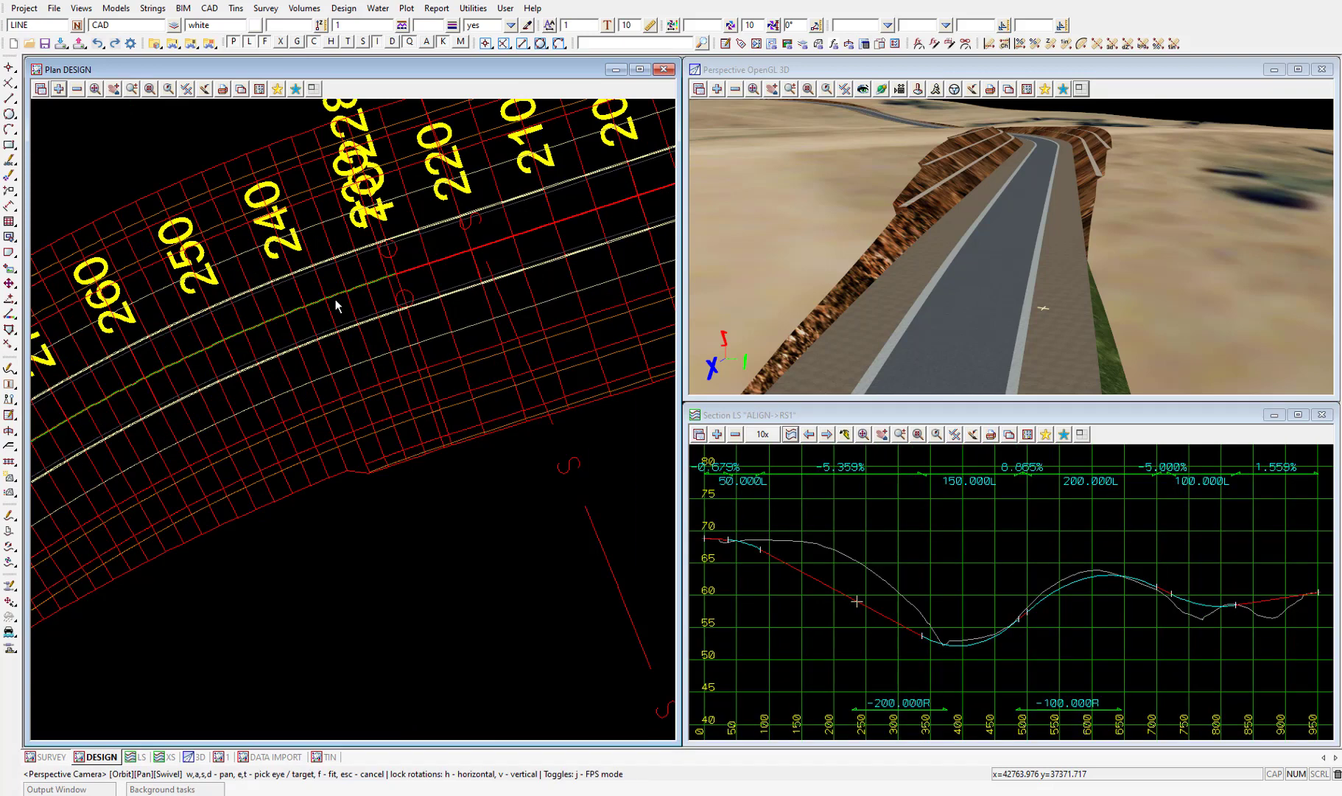
Add the survey SEWER and survey UT WATER models to the long section and zoom in.
left_click(717, 434)
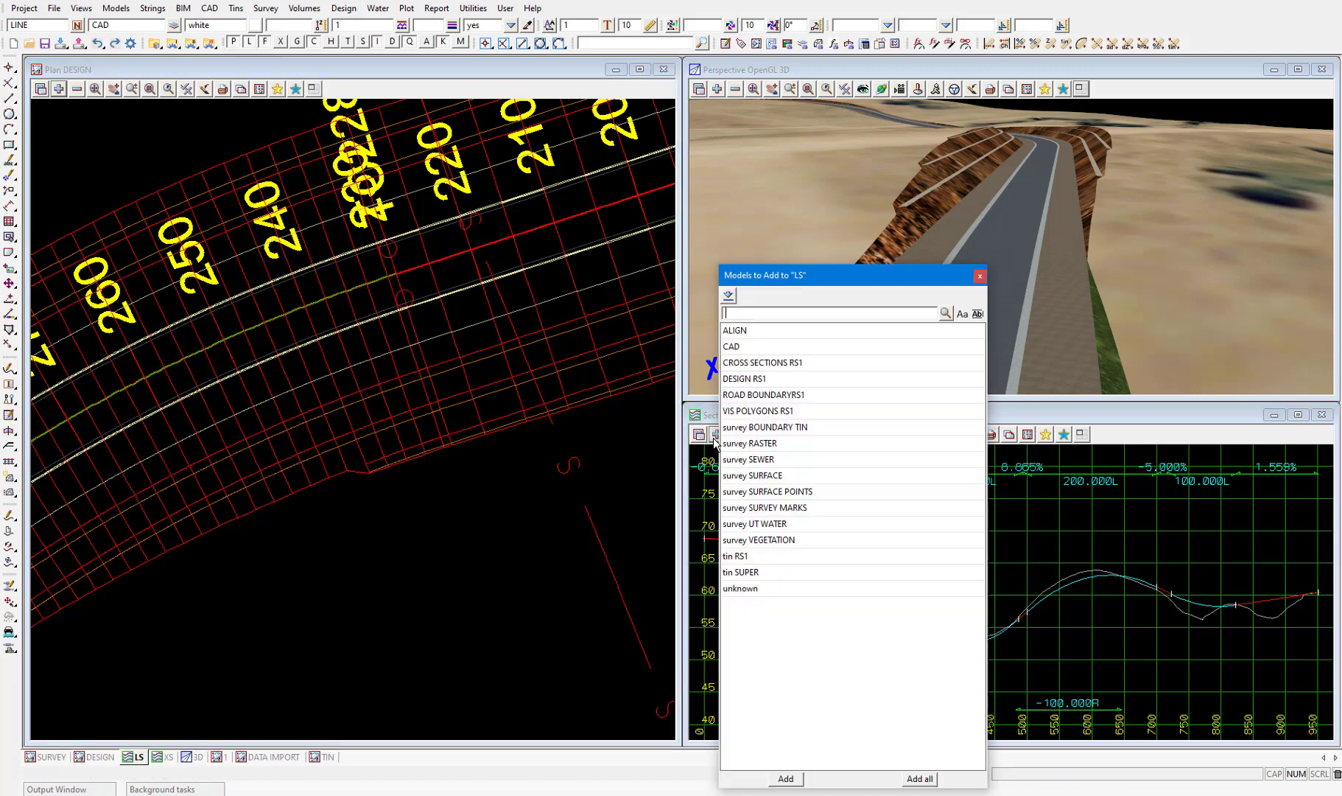
left_click(754, 459)
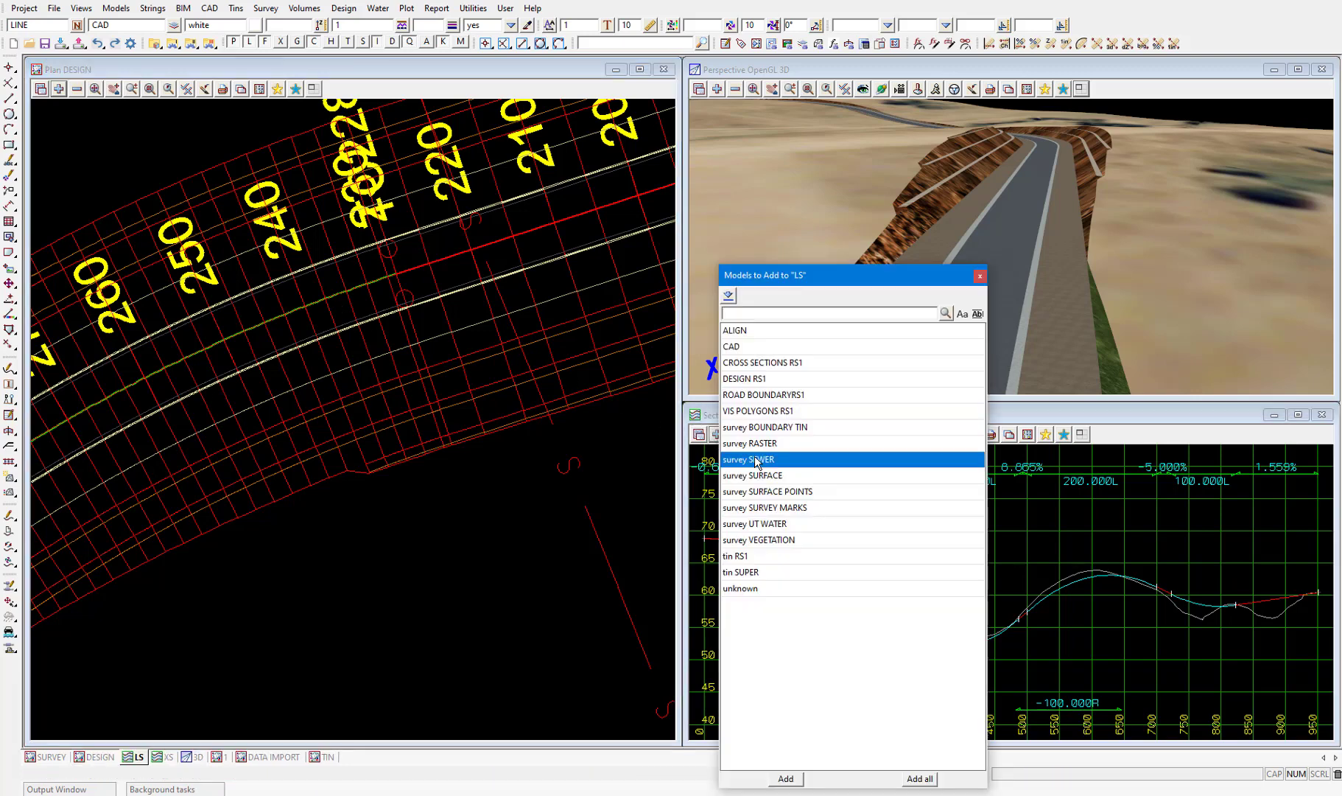
left_click(774, 524, "ctrl")
left_click(785, 779)
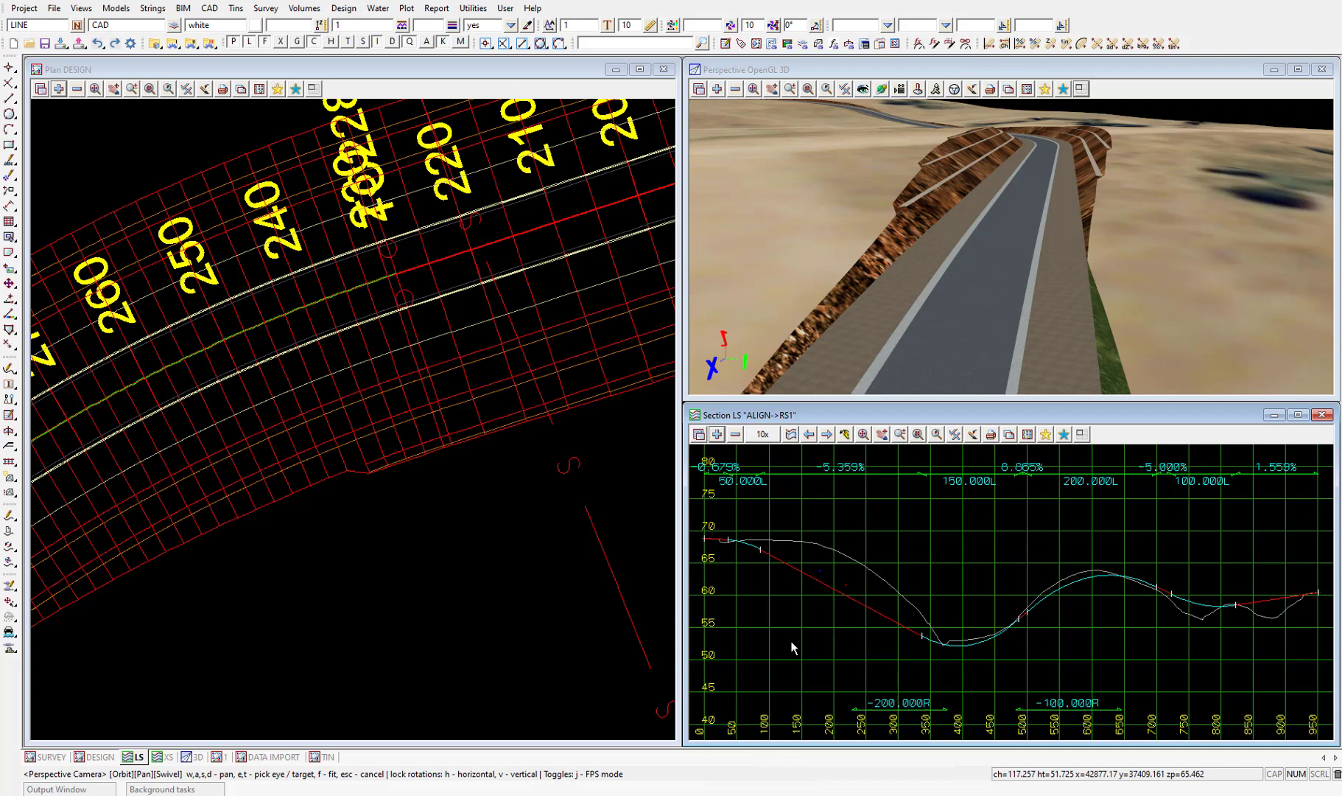
scroll(824, 599, "up", 1)
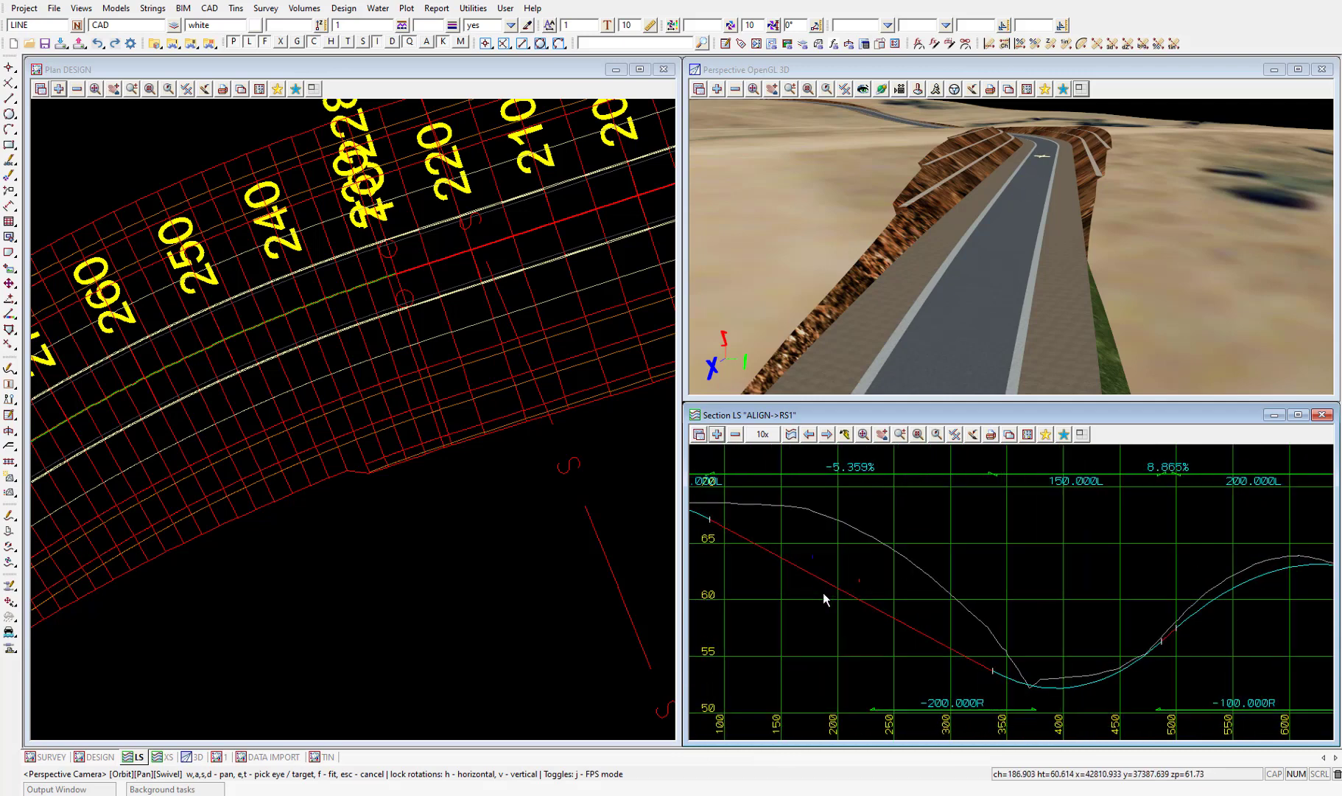
scroll(823, 592, "up", 1)
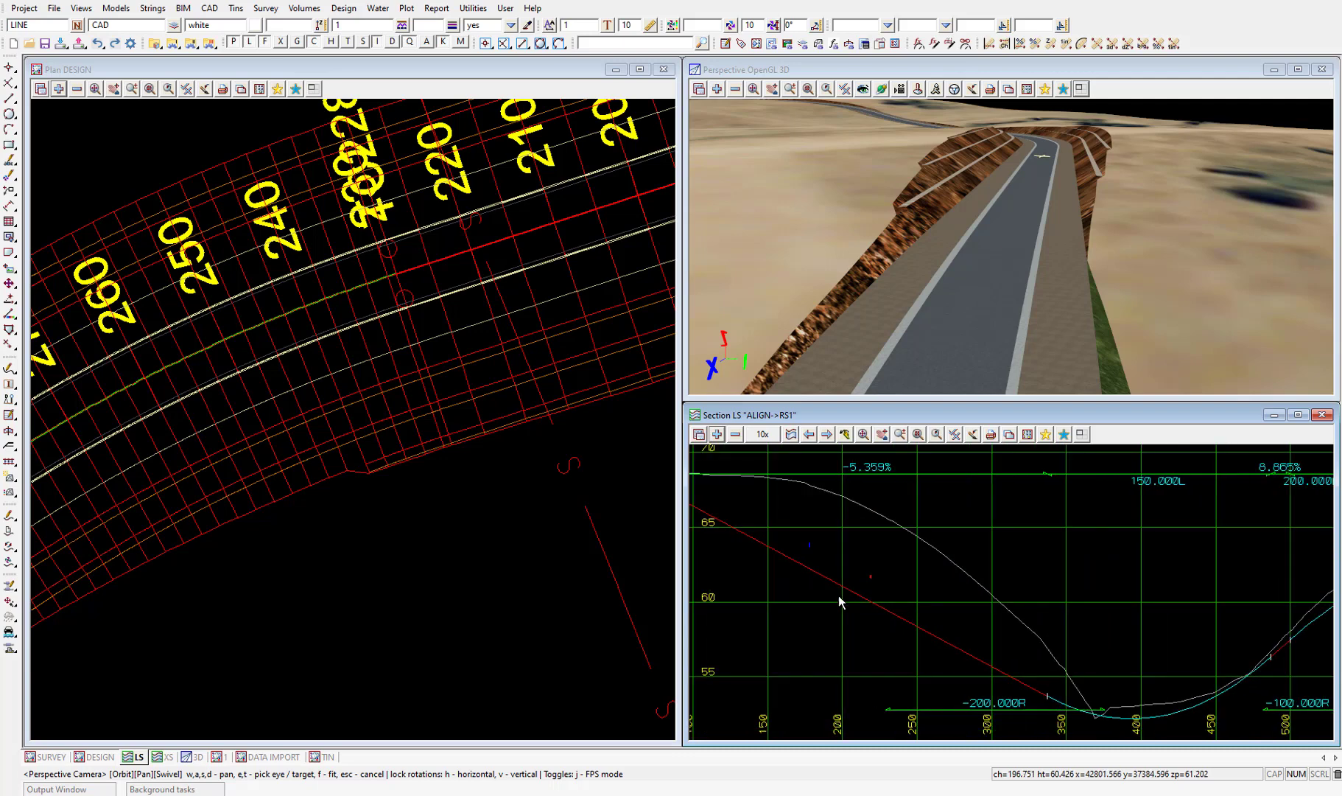
scroll(860, 599, "up", 2)
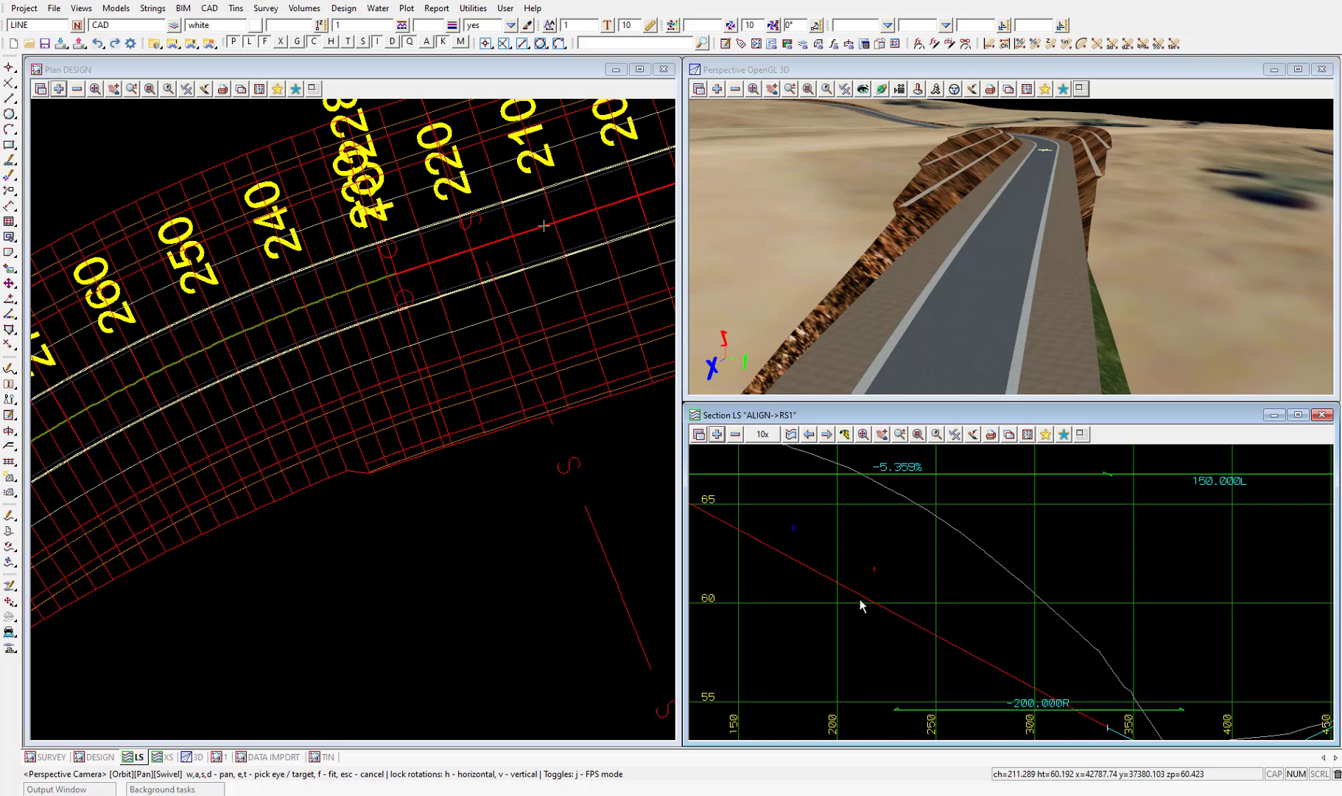
Switch the long section to profile the WS CON water string.
left_click(792, 437)
scroll(345, 555, "down", 3)
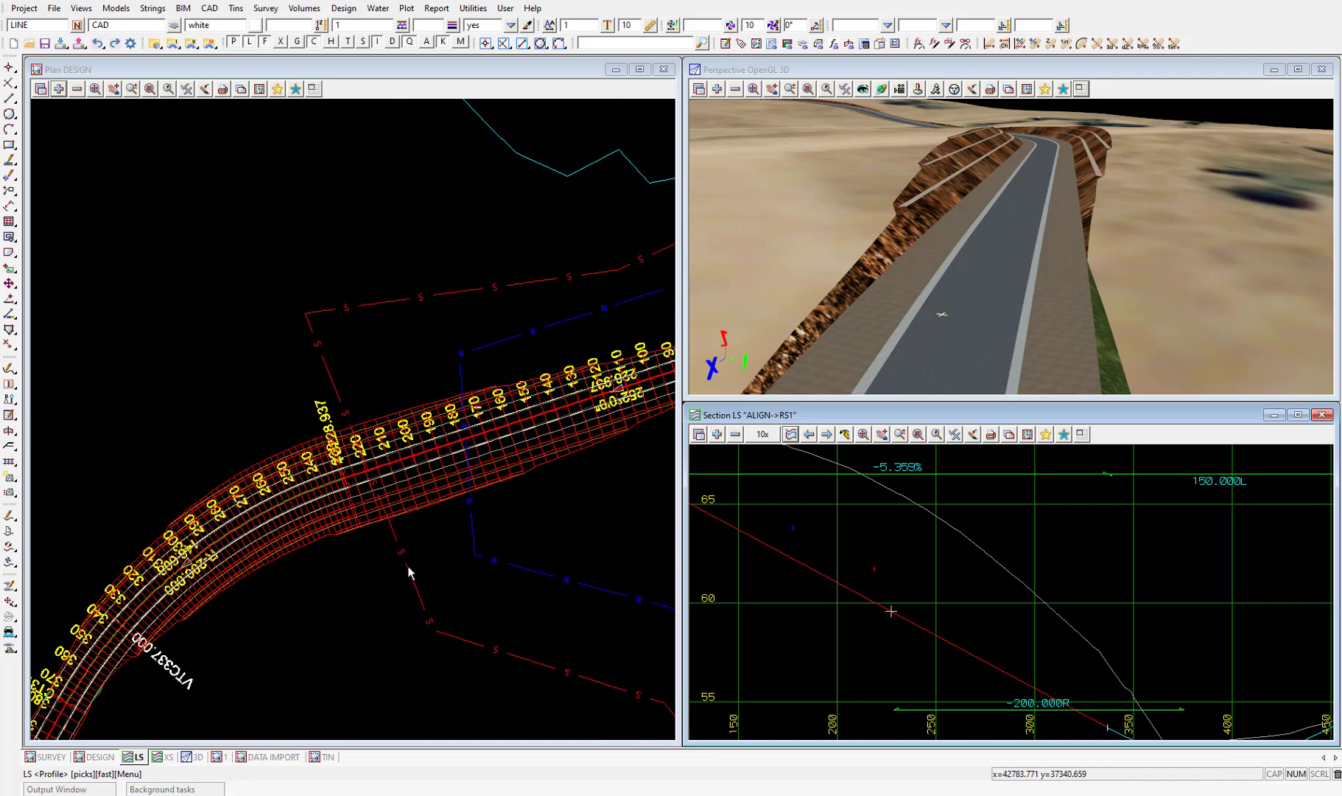
left_click(473, 538)
middle_click(473, 541)
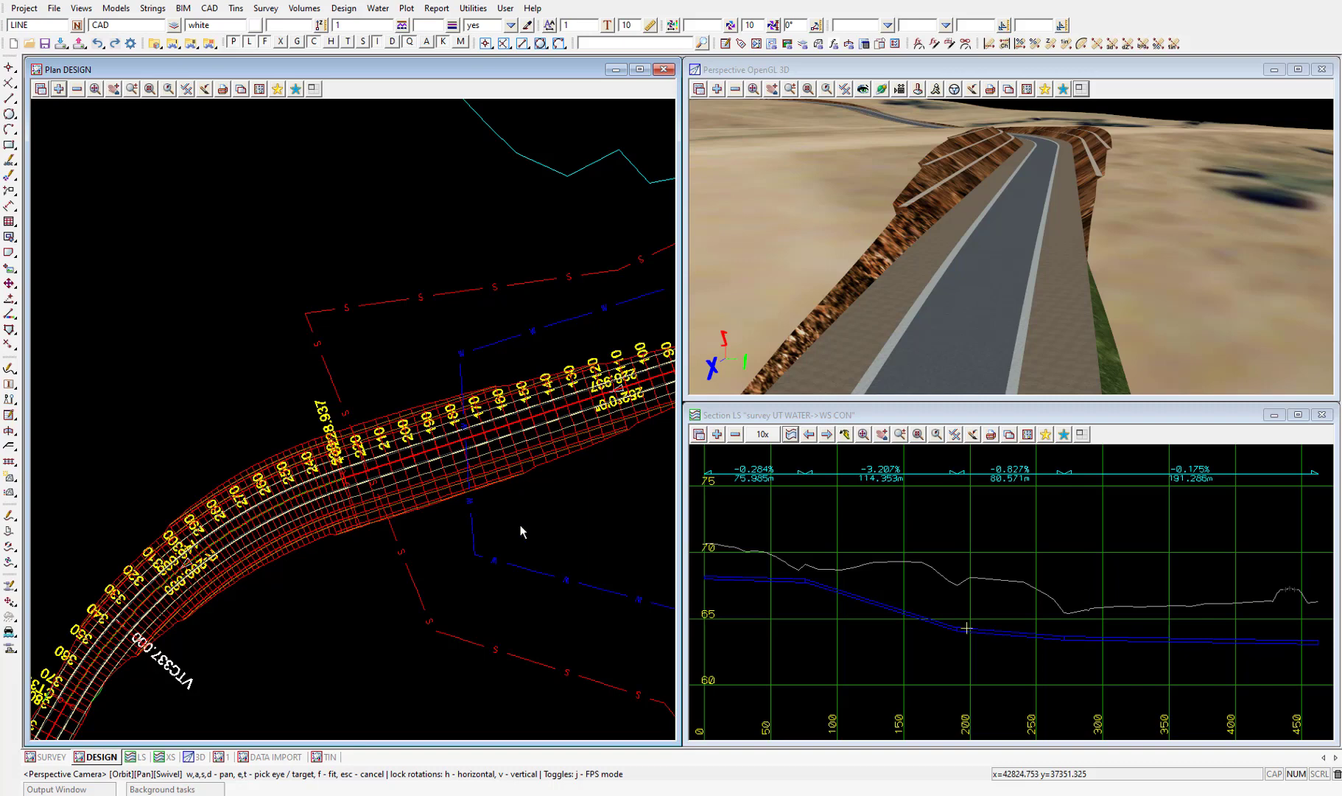
Add the tin RS1 road surface model to the long section.
left_click(718, 436)
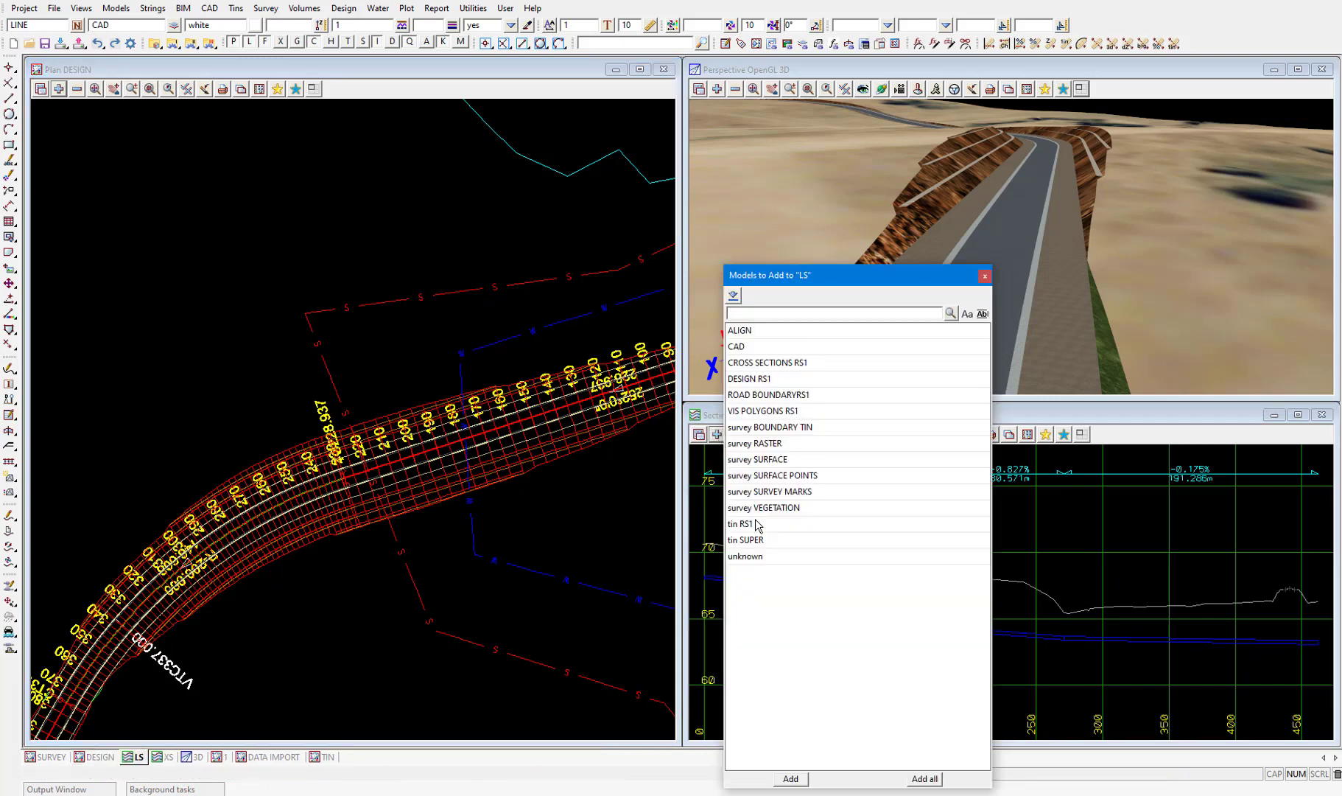
double_click(744, 523)
scroll(993, 636, "up", 2)
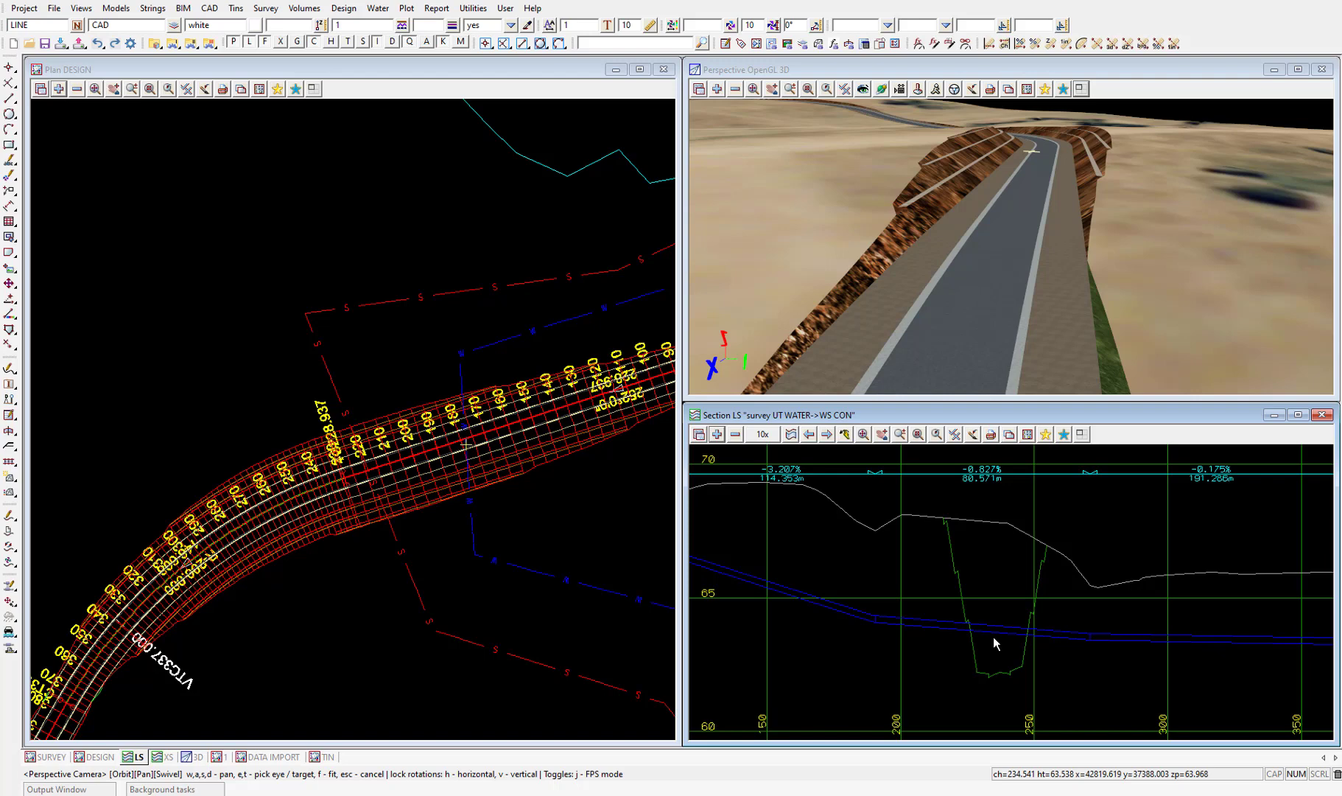
Profile the red SE P sewer string in the long section and zoom in near chainage 250.
left_click(790, 436)
left_click(410, 575)
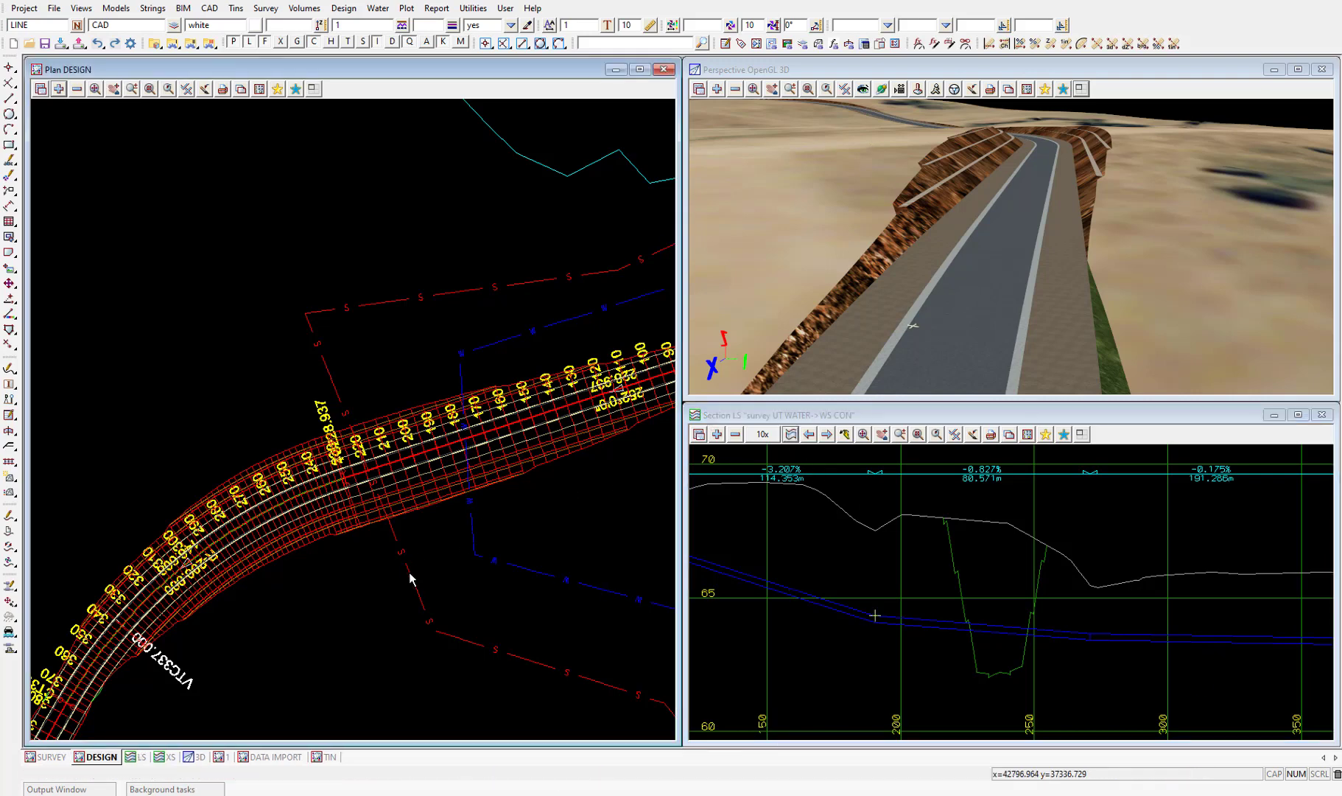
middle_click(409, 575)
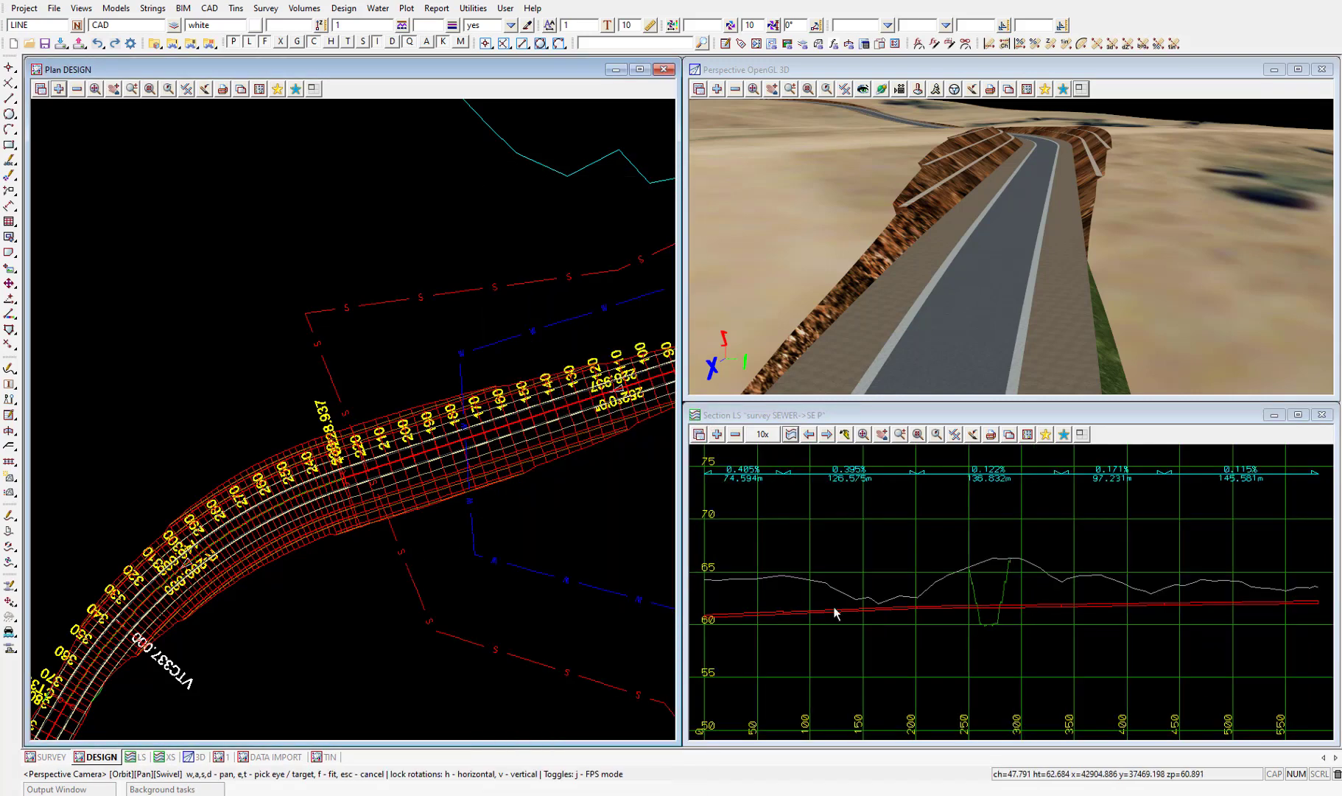
scroll(973, 613, "up", 1)
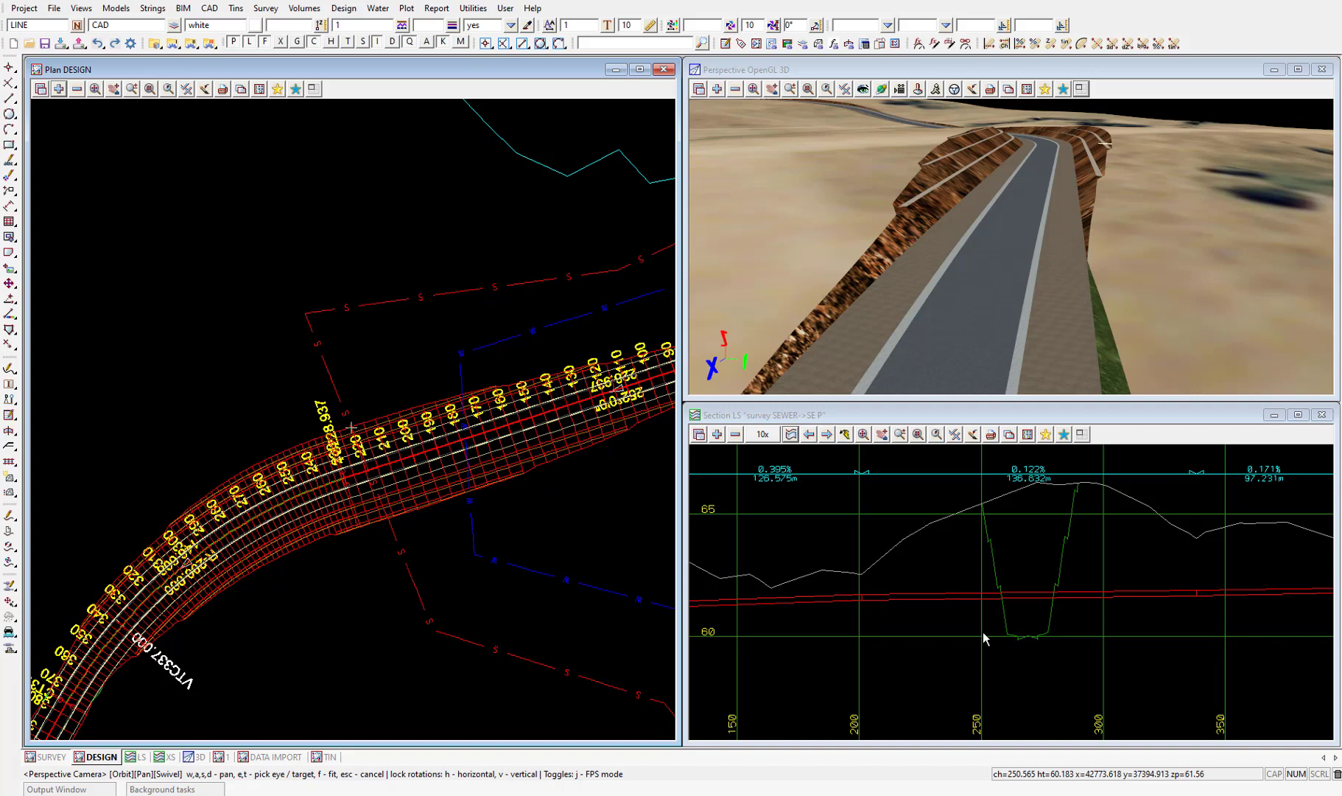
Add the survey SEWER and survey UT WATER models to the 3D view and orbit toward the crossings.
left_click(717, 88)
left_click(784, 299)
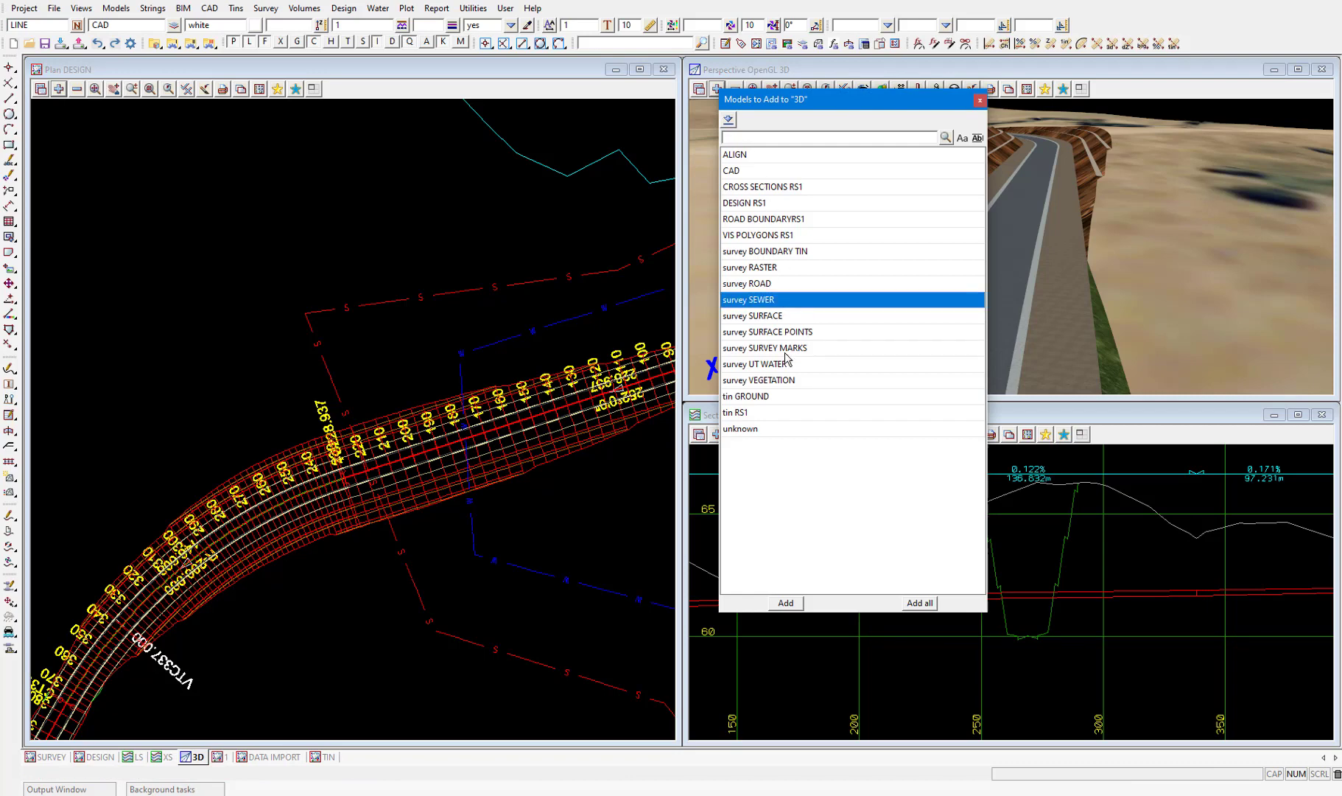
left_click(786, 364, "ctrl")
left_click(785, 602)
left_click_drag(1006, 303, 1053, 138)
scroll(1050, 133, "up", 3)
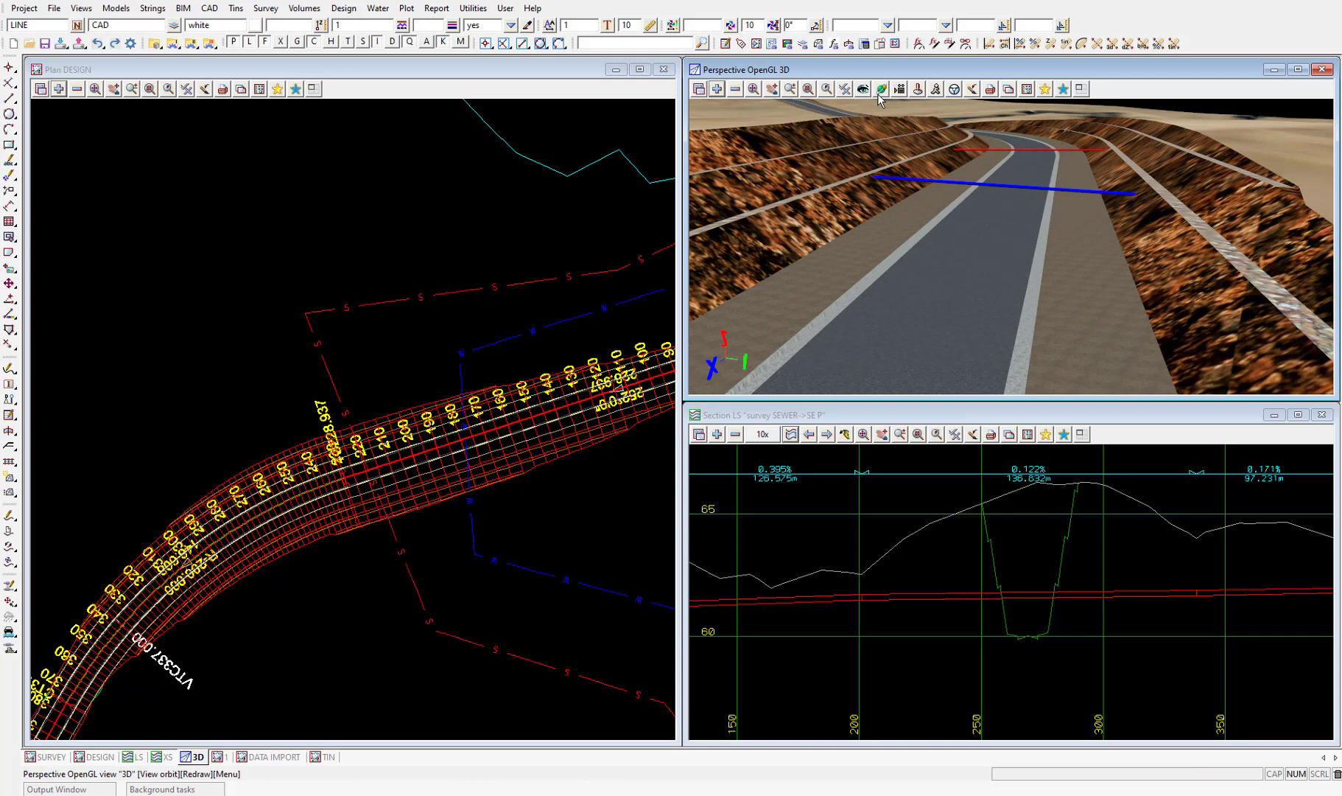
scroll(1046, 225, "up", 3)
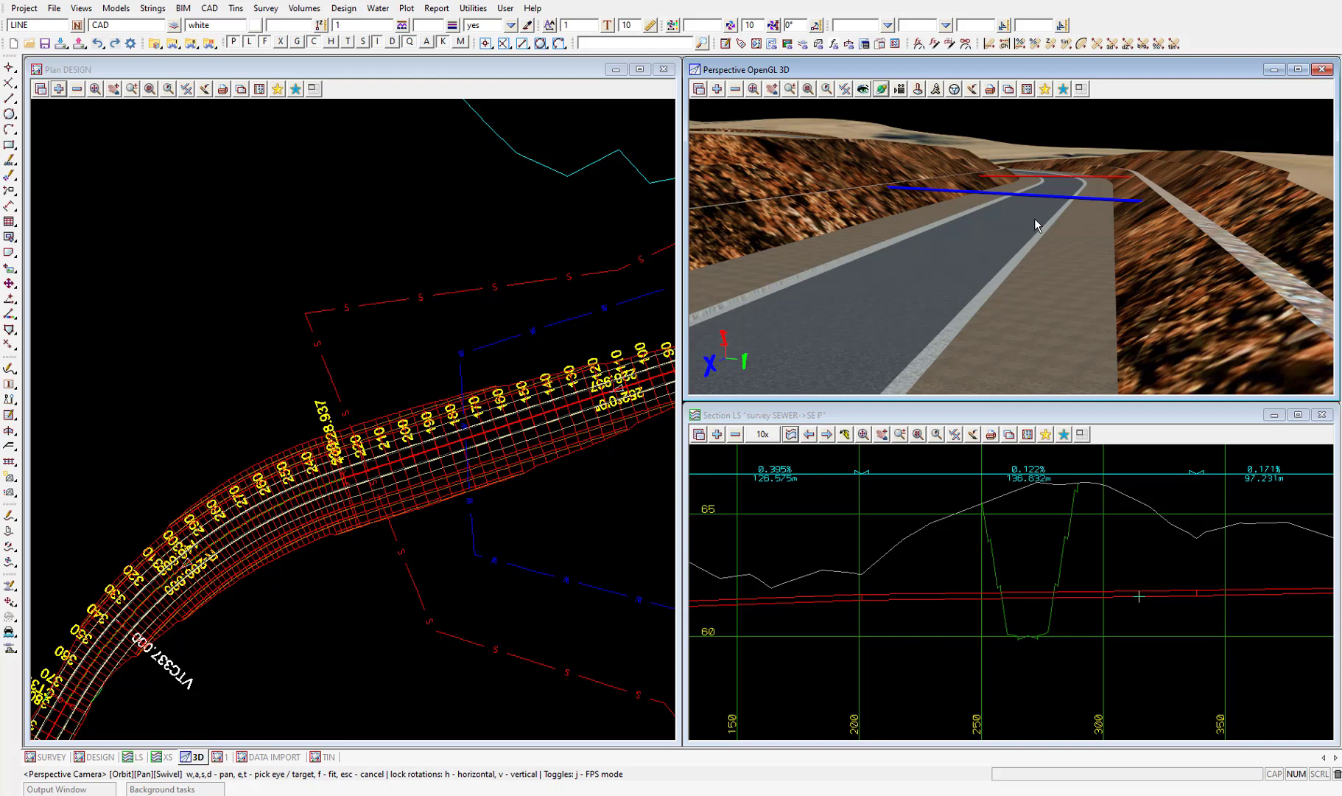
key("ctrl+i")
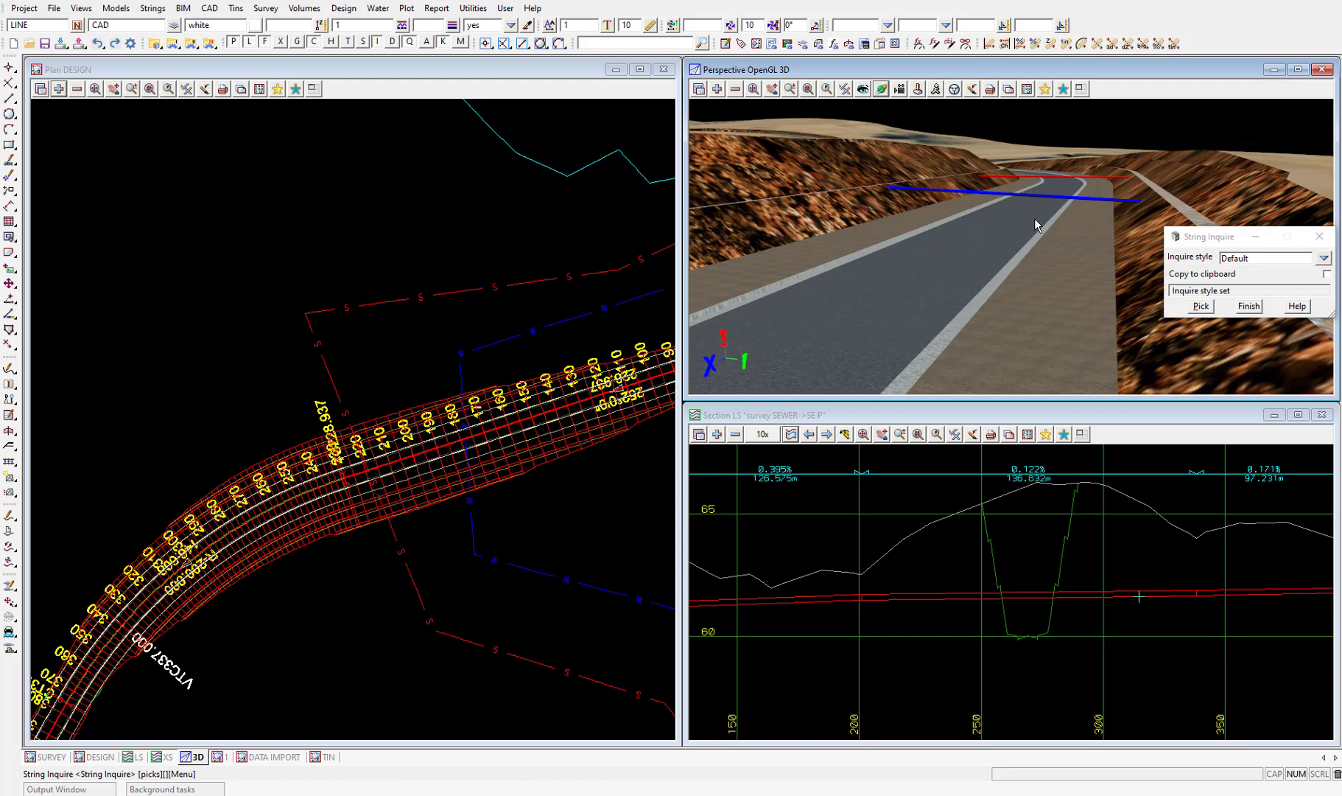
left_click(522, 336)
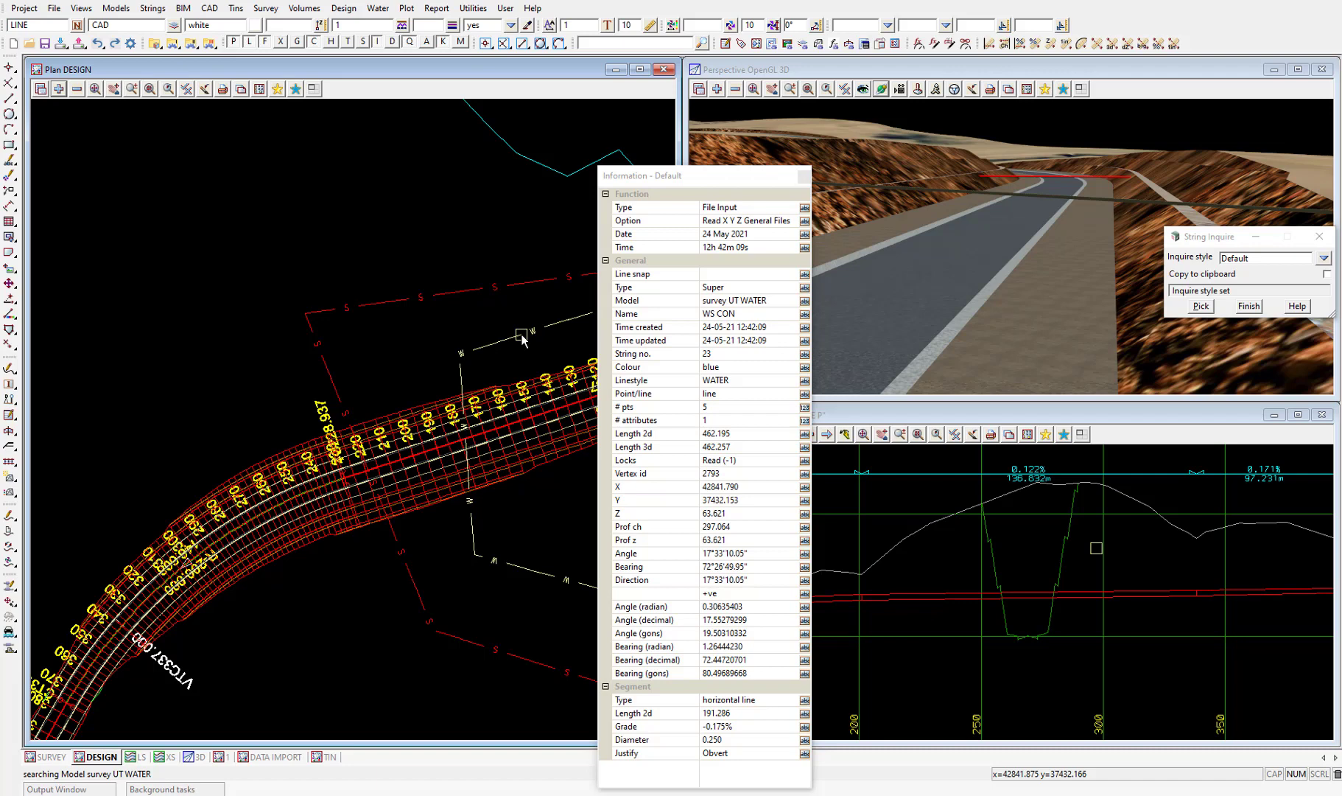
left_click(398, 302)
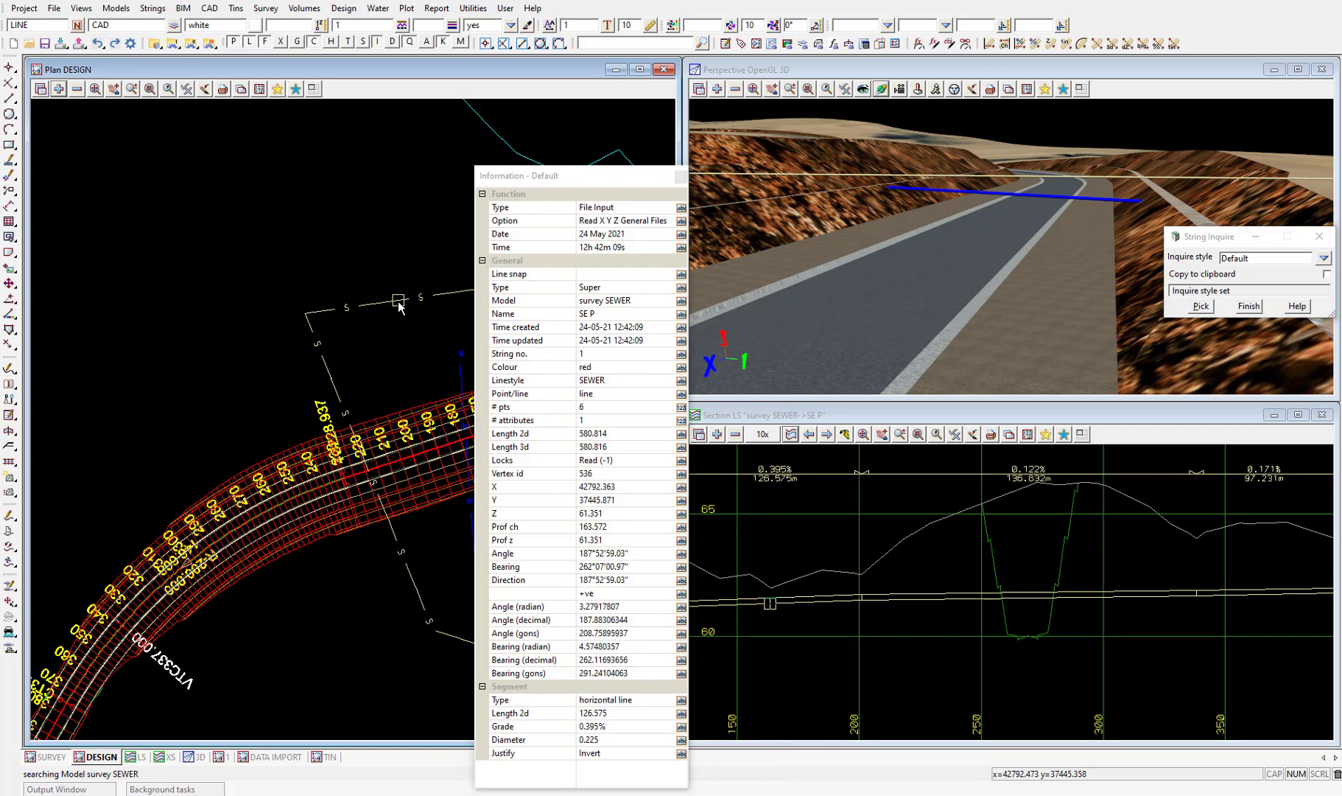
key("Escape")
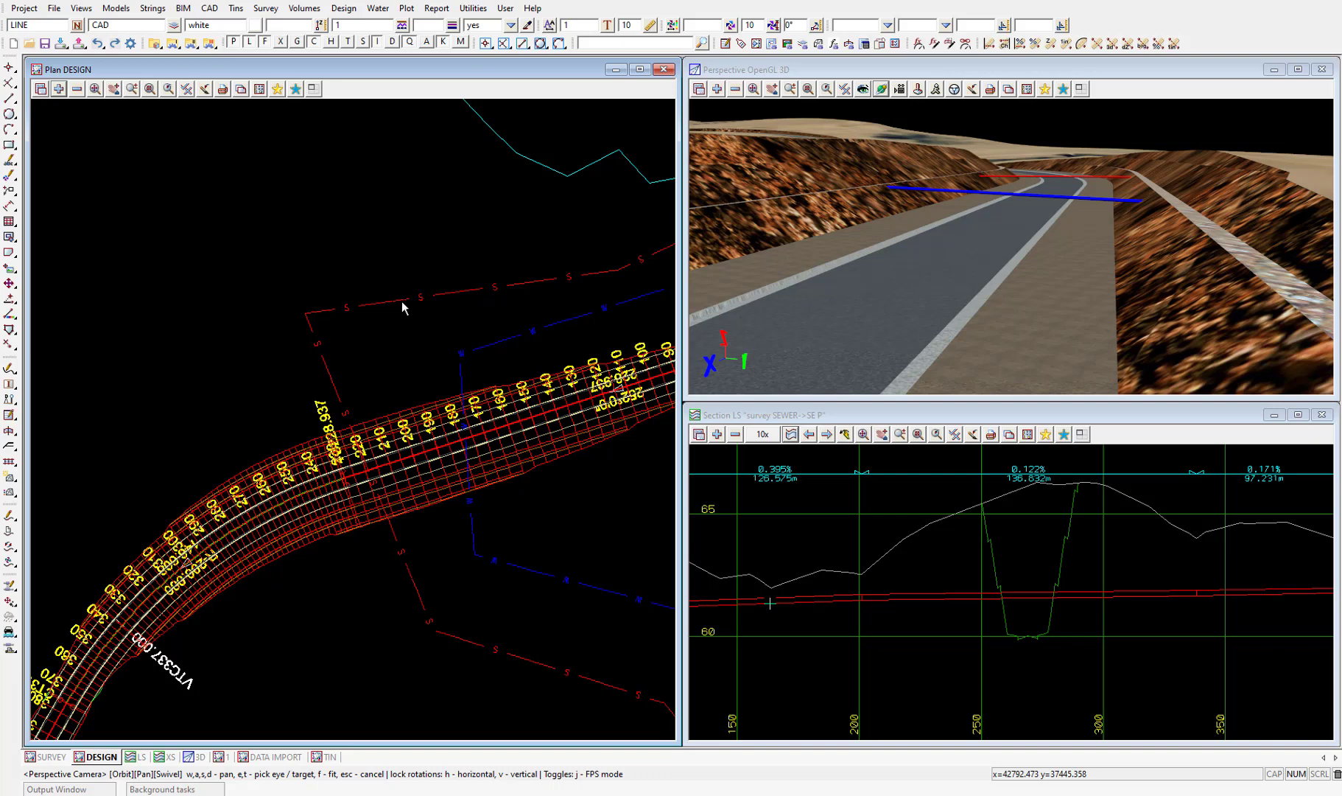
Switch the long section back to the ALIGN RS1 road profile and zoom in.
left_click(1038, 597)
scroll(455, 456, "up", 1)
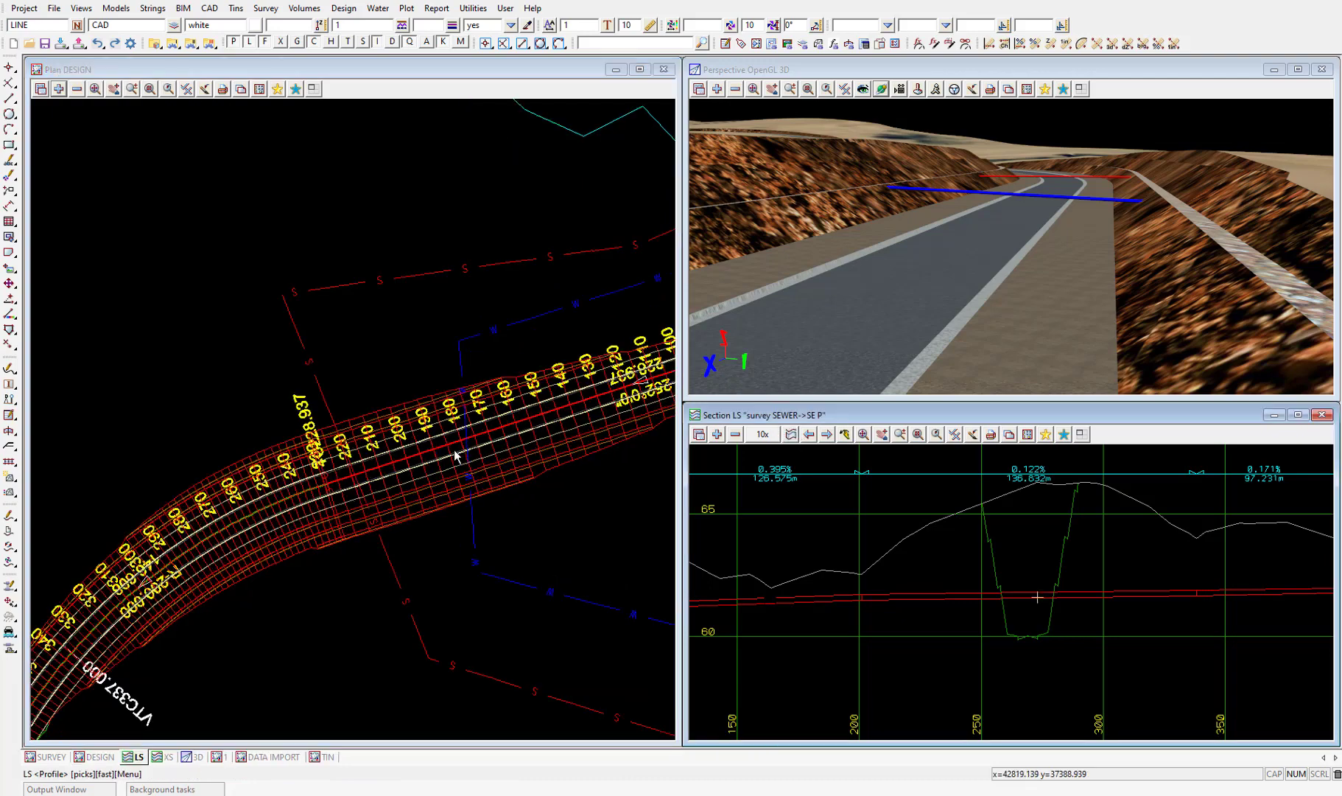
scroll(454, 456, "up", 2)
left_click(410, 450)
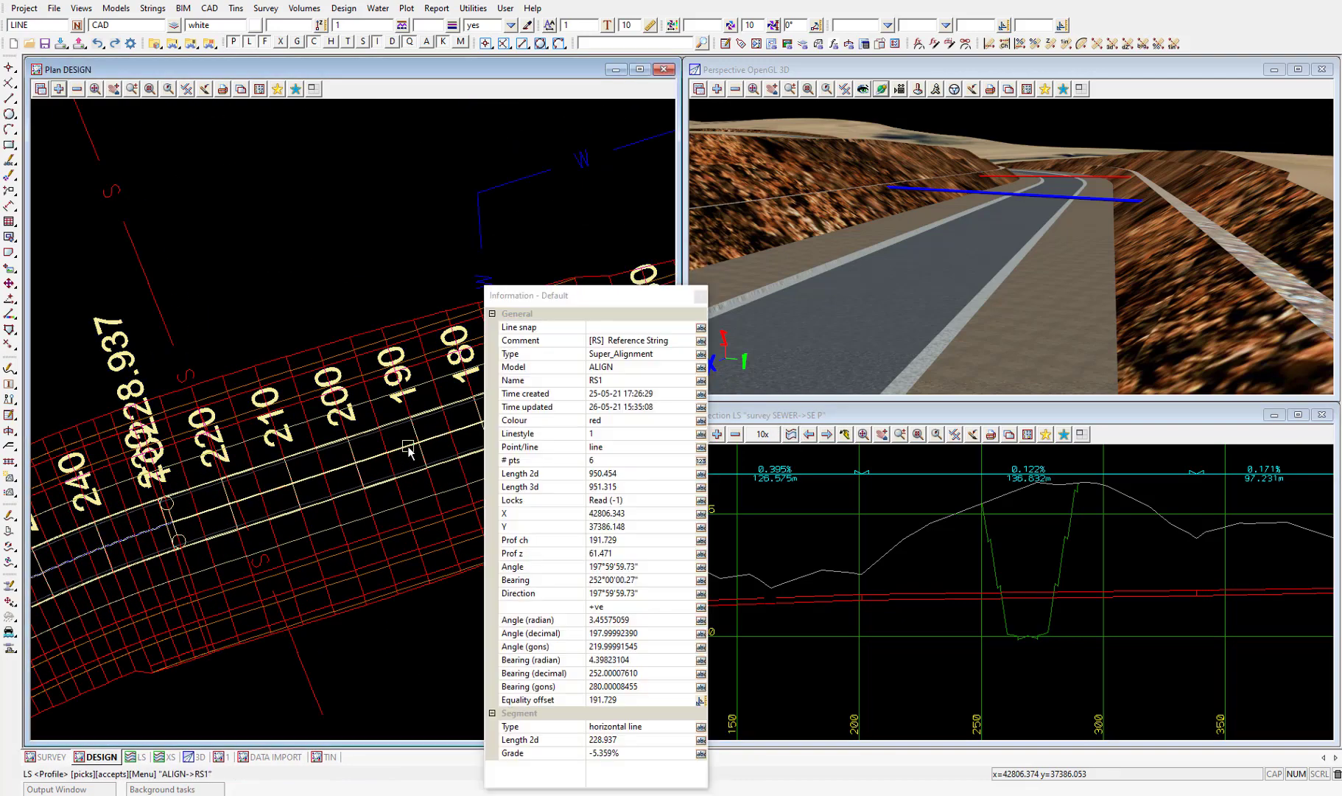
middle_click(410, 450)
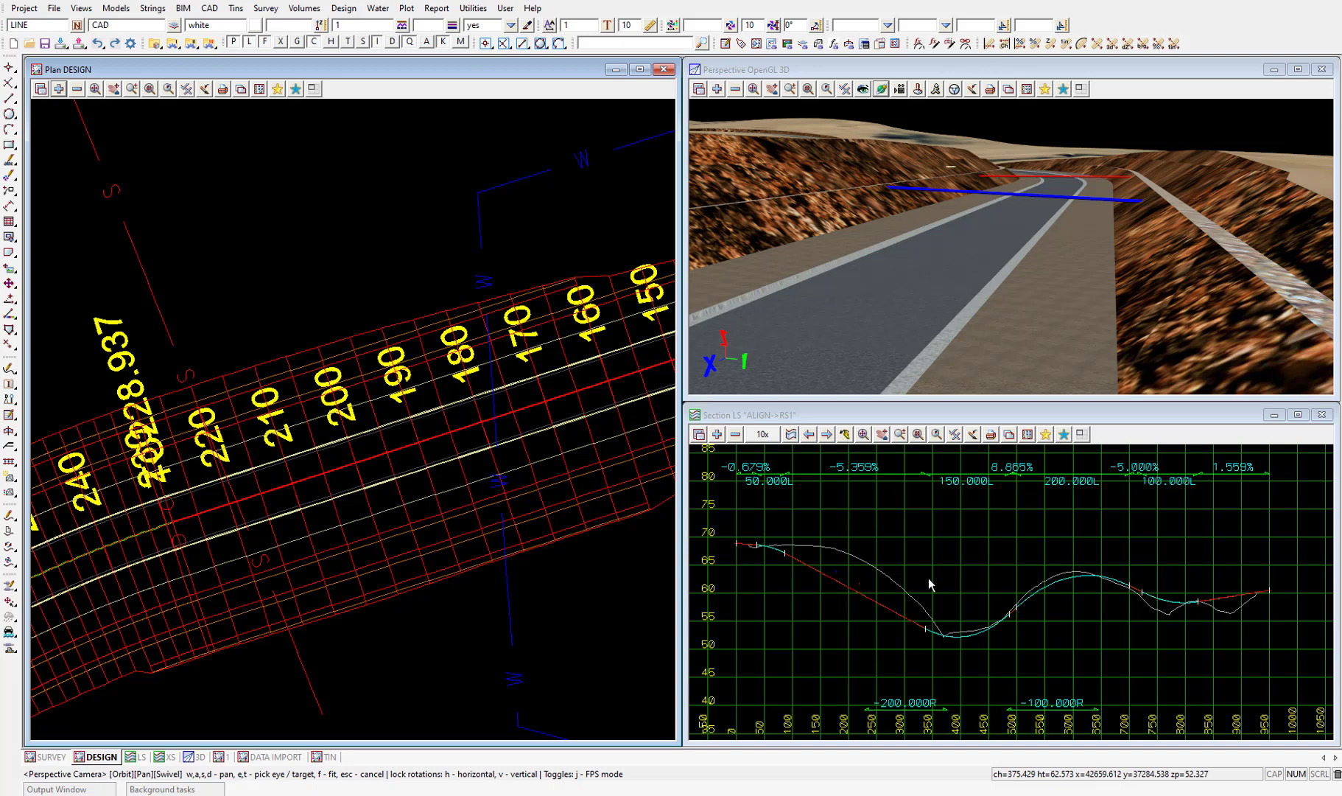
scroll(792, 593, "up", 1)
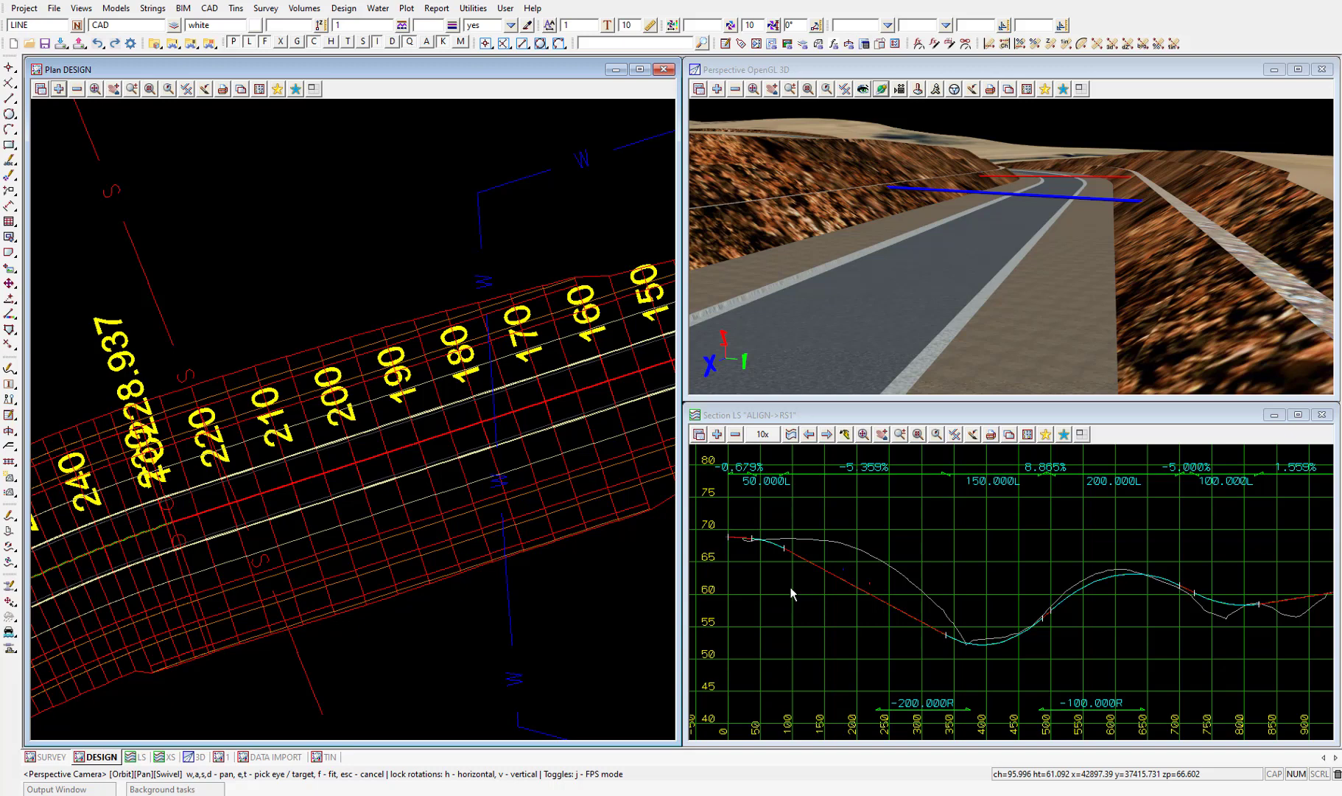
Open the ALIGN RS1 super alignment for editing from the long section, moving the Edit SA toolbar aside.
left_click(790, 587)
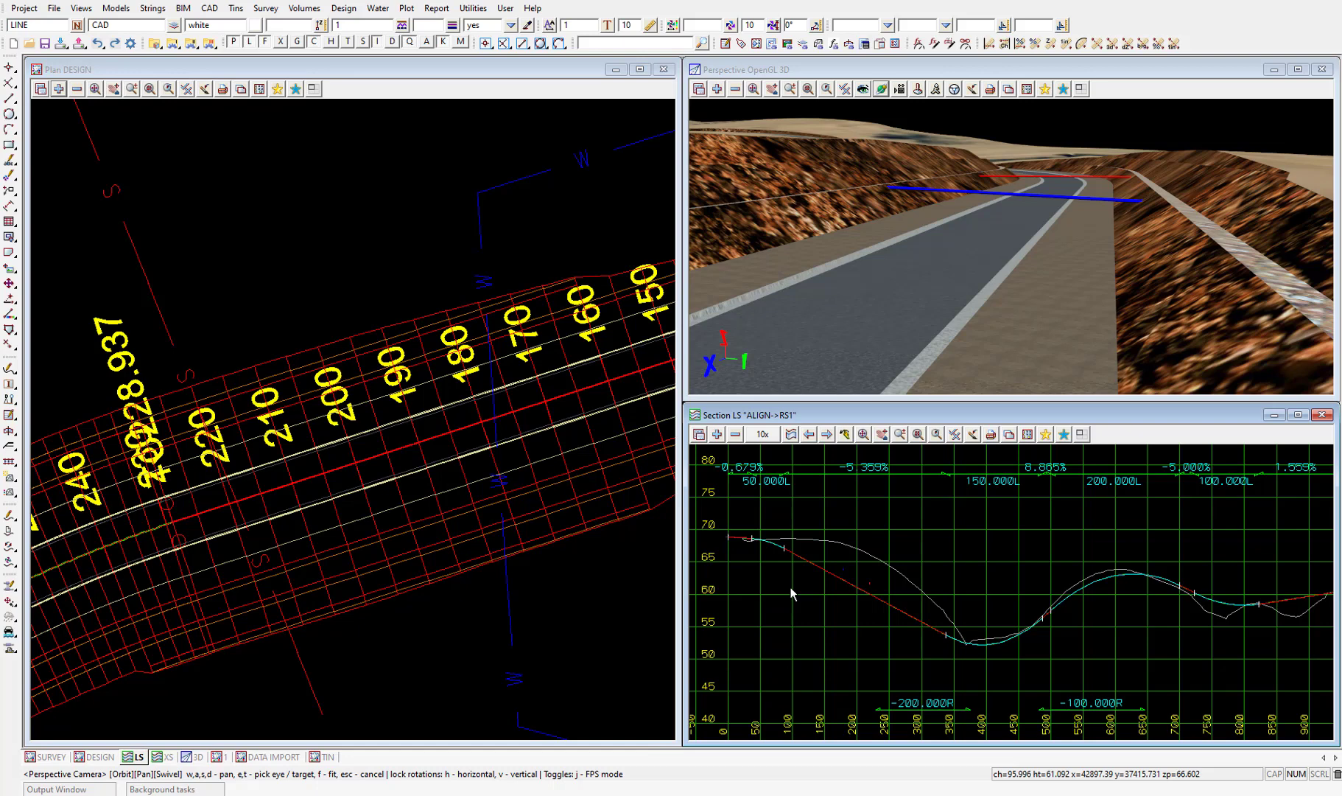
key("F2")
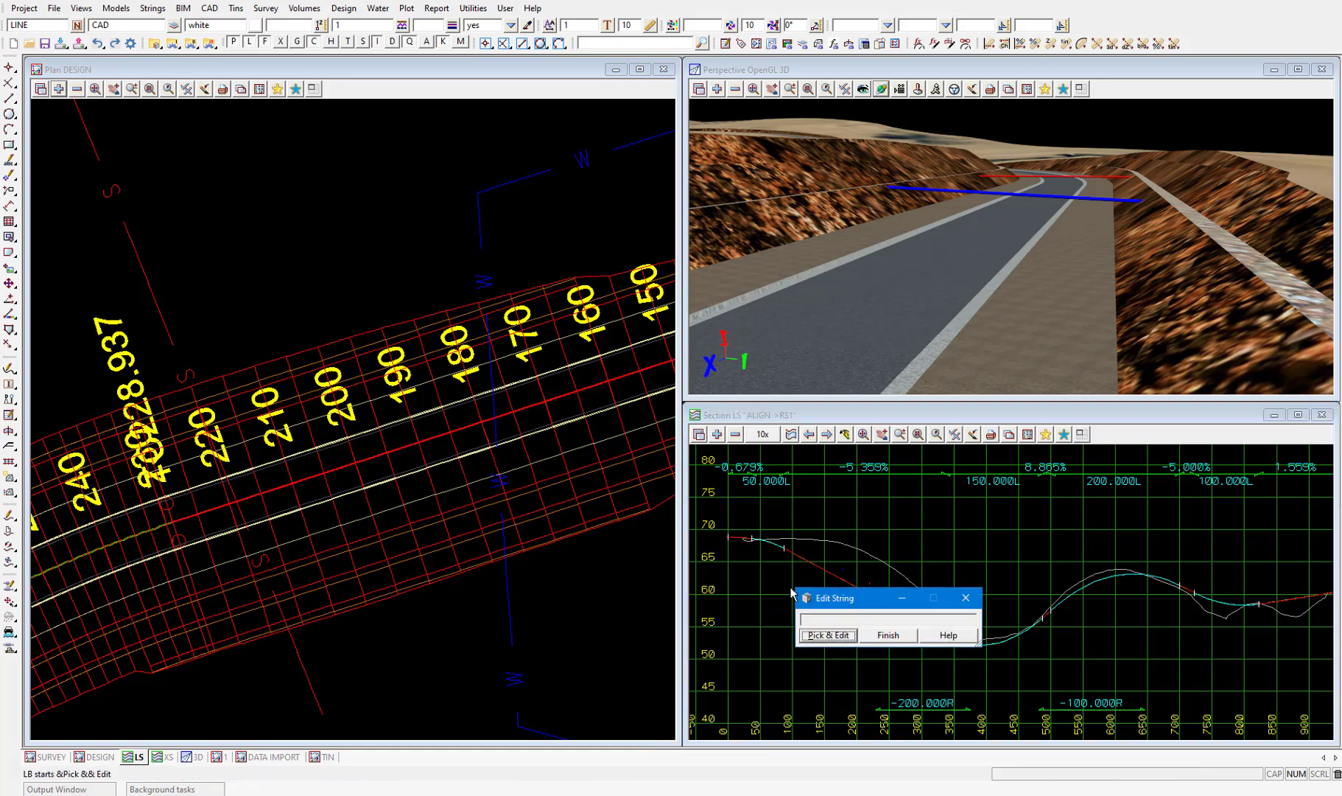
left_click(799, 558)
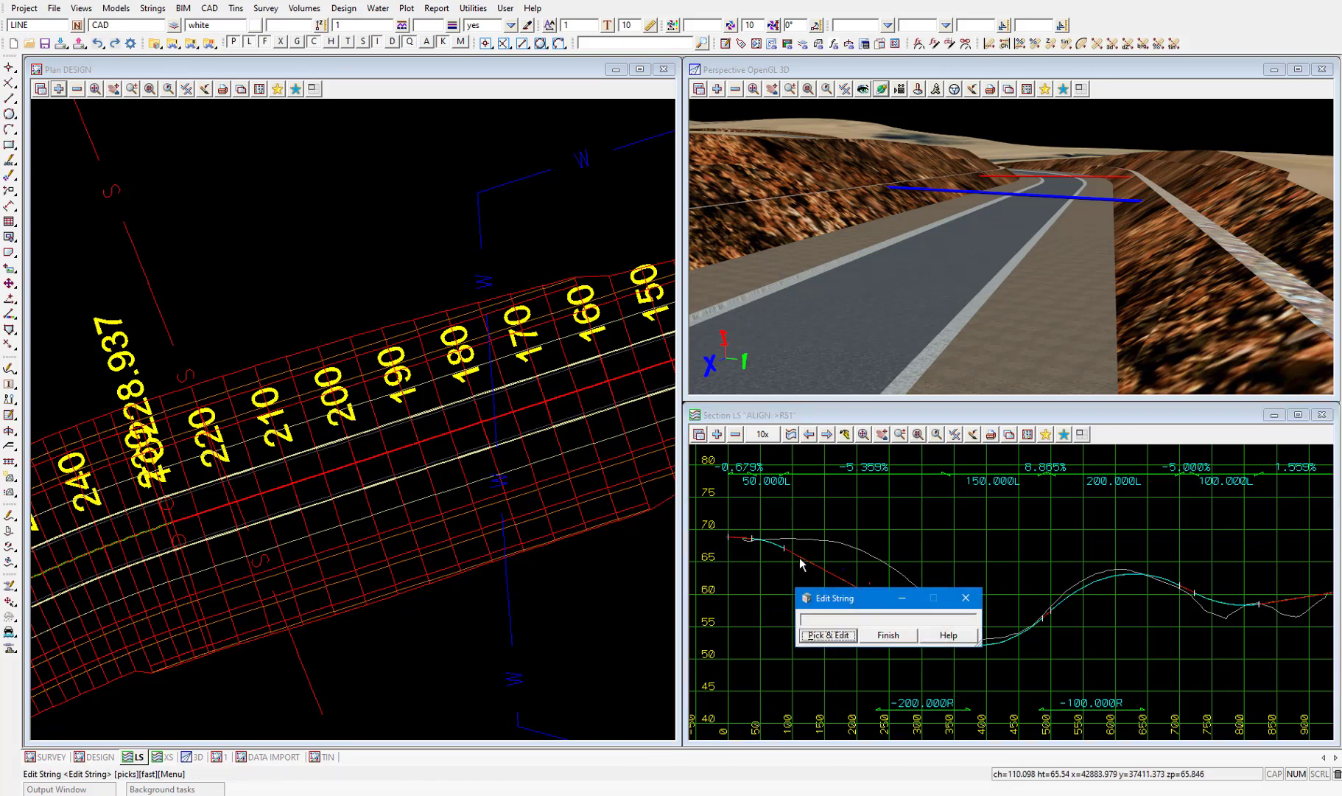
left_click(800, 560)
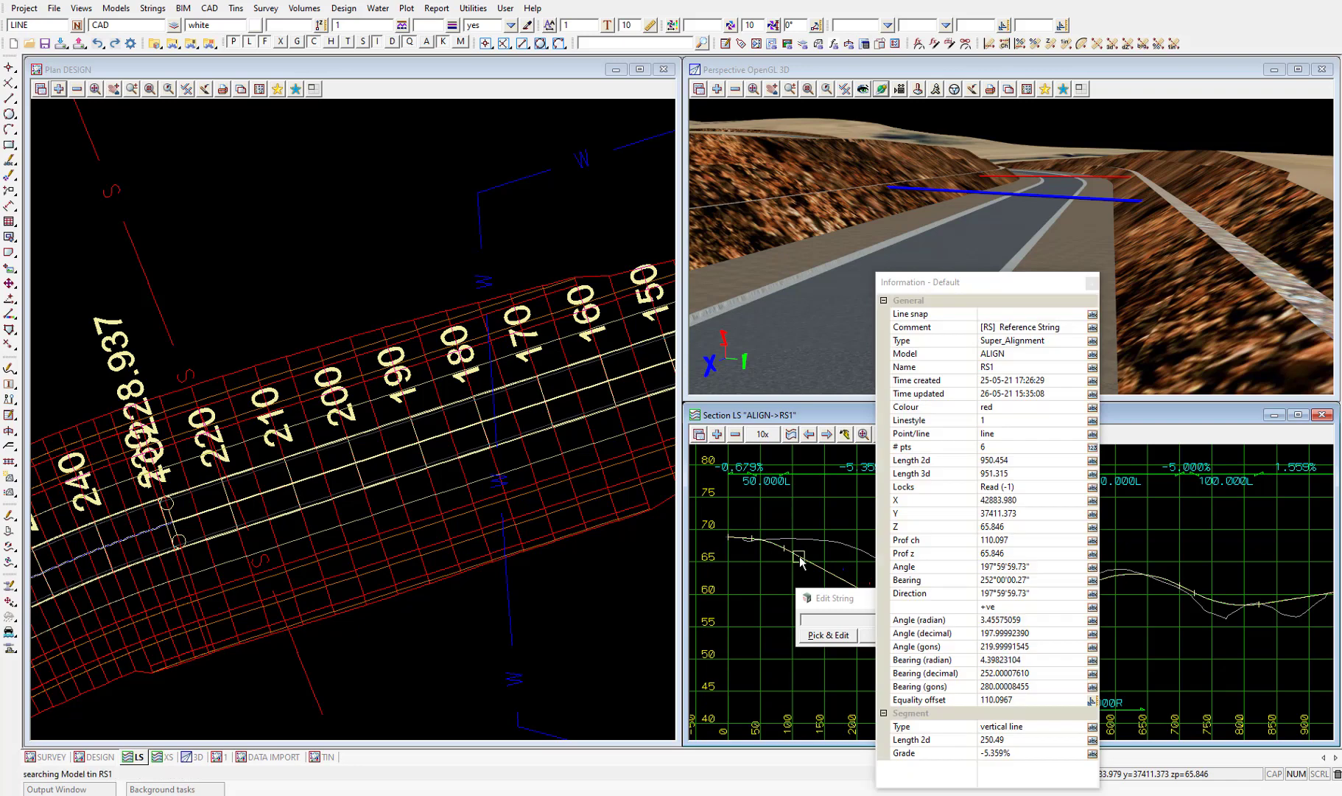
left_click(800, 560)
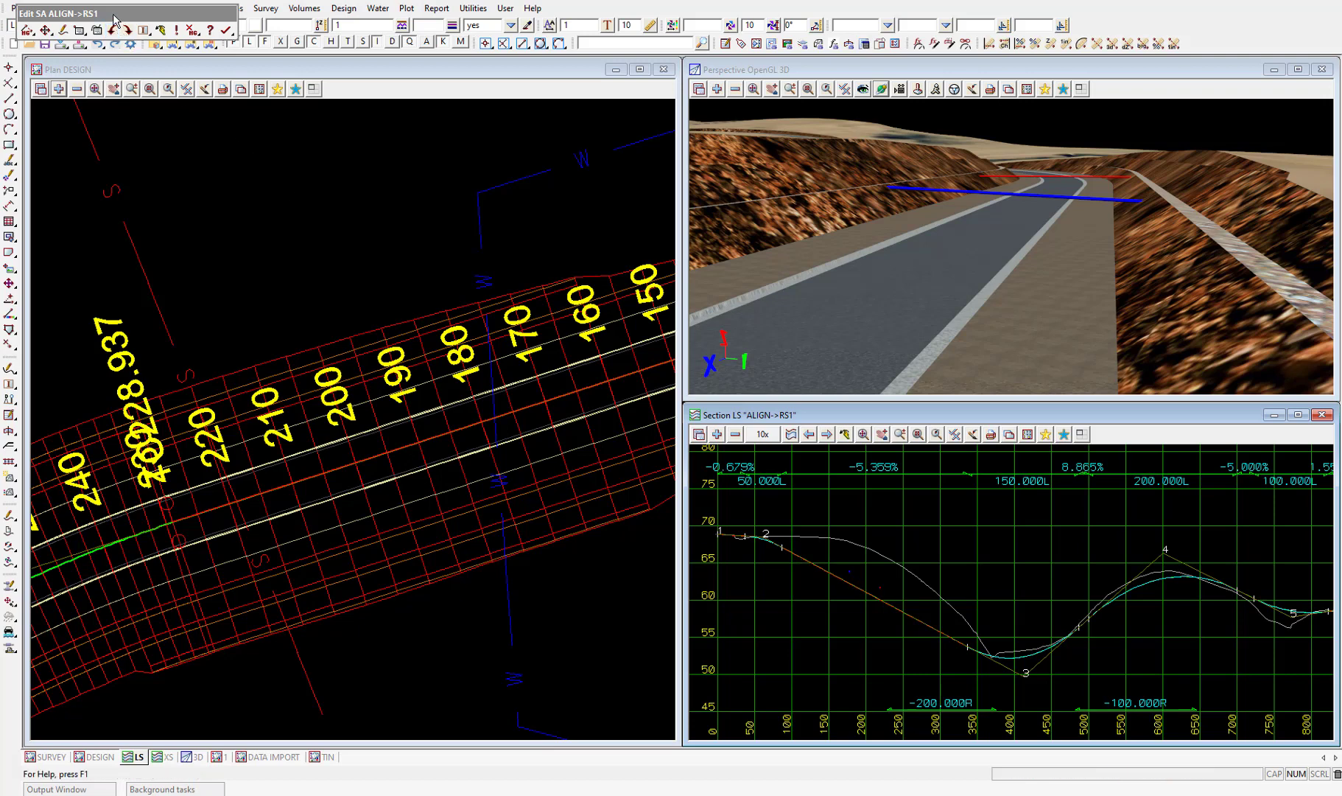
left_click_drag(112, 13, 828, 337)
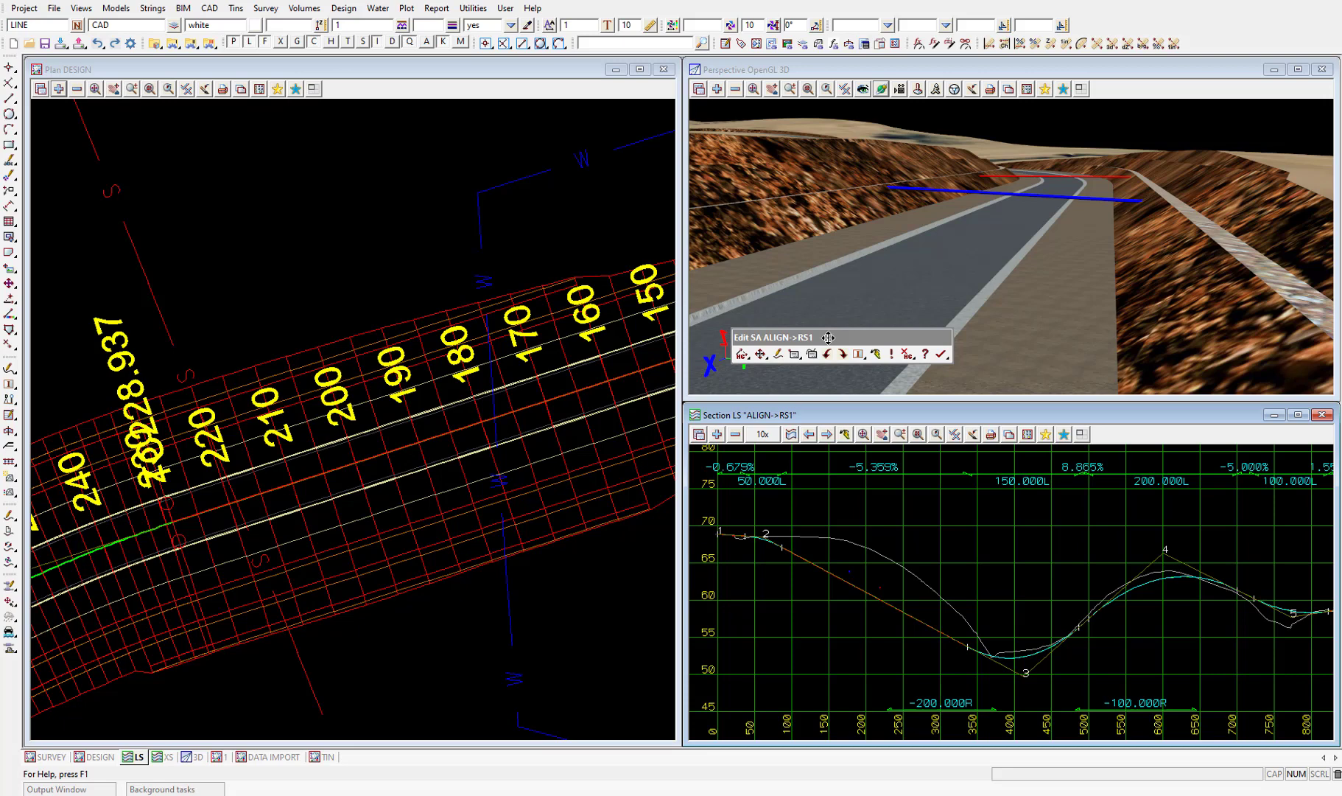
left_click(760, 354)
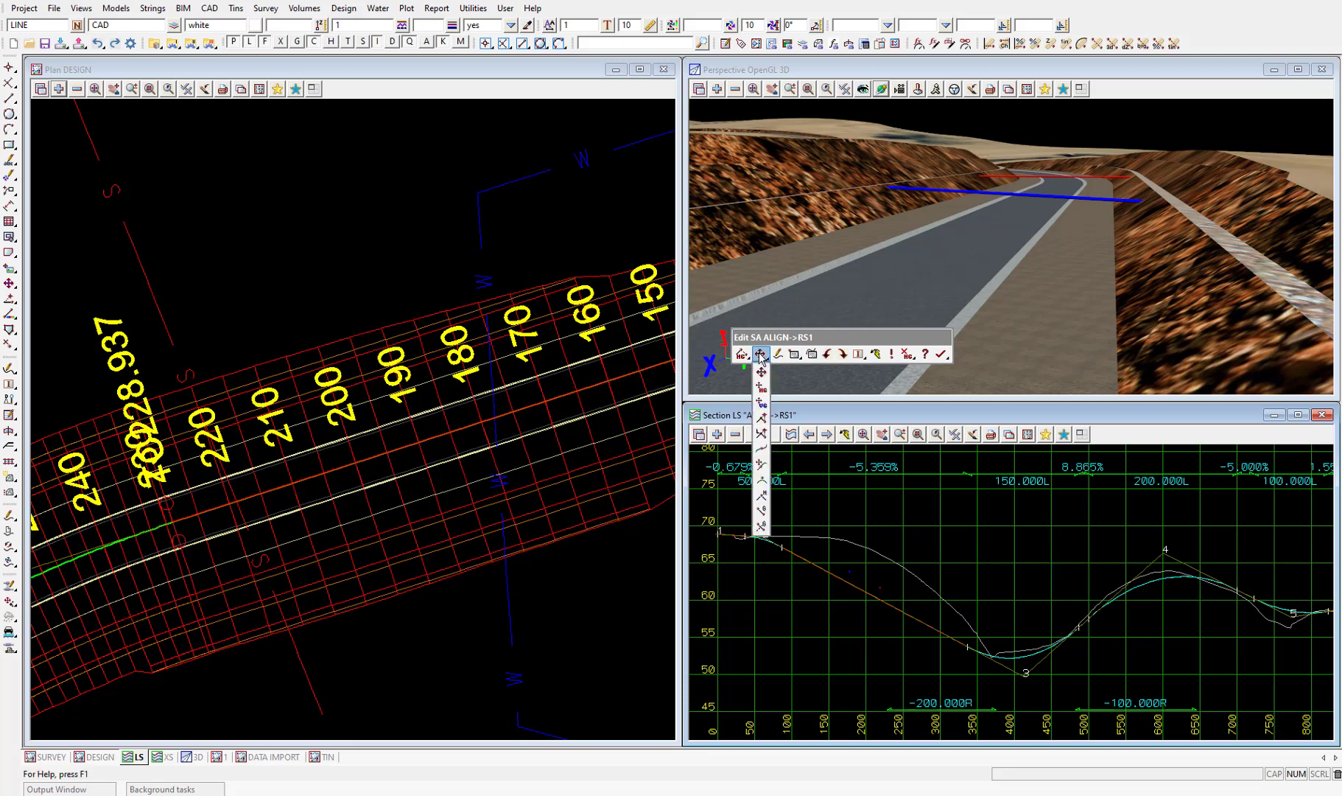
Extend vertical IP 2 of ALIGN RS1 by 150, steepening the next grade to -8.867%.
left_click(764, 436)
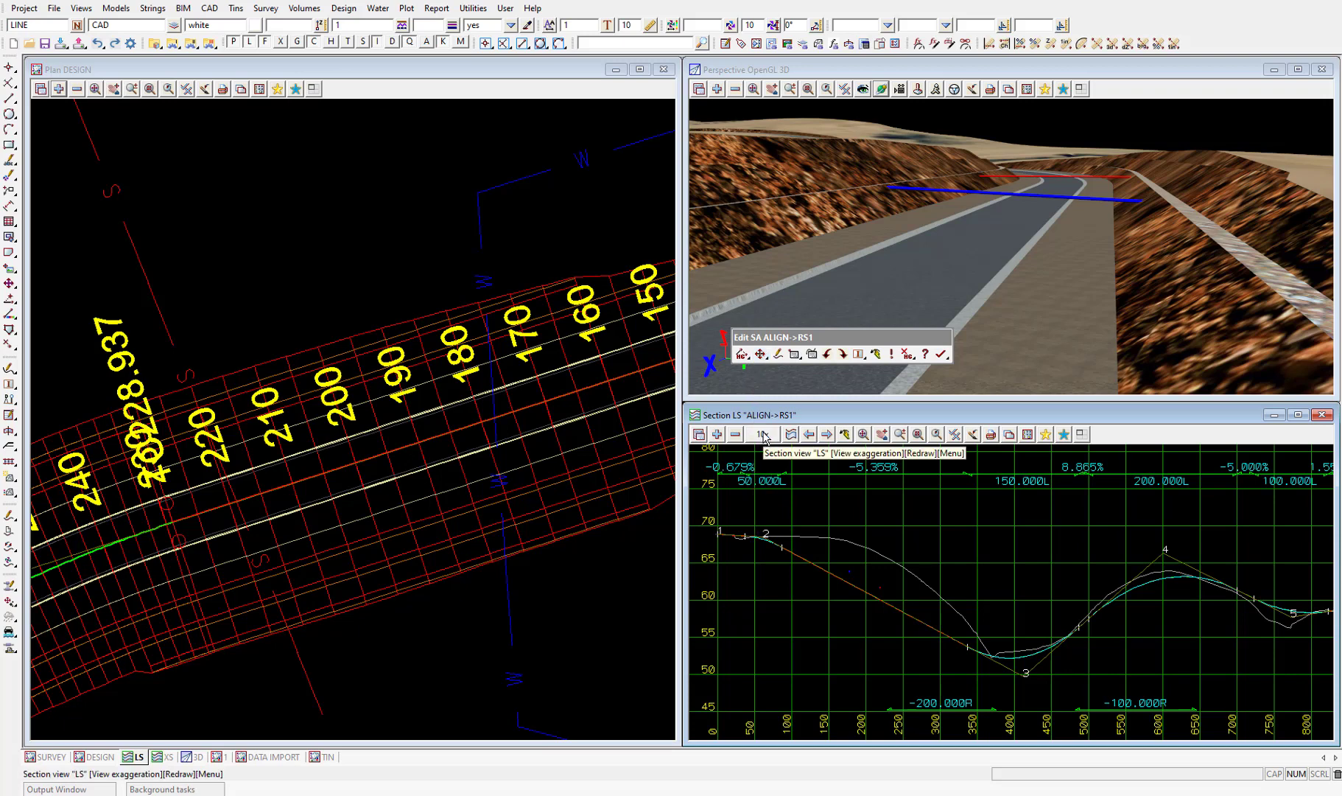
left_click(765, 545)
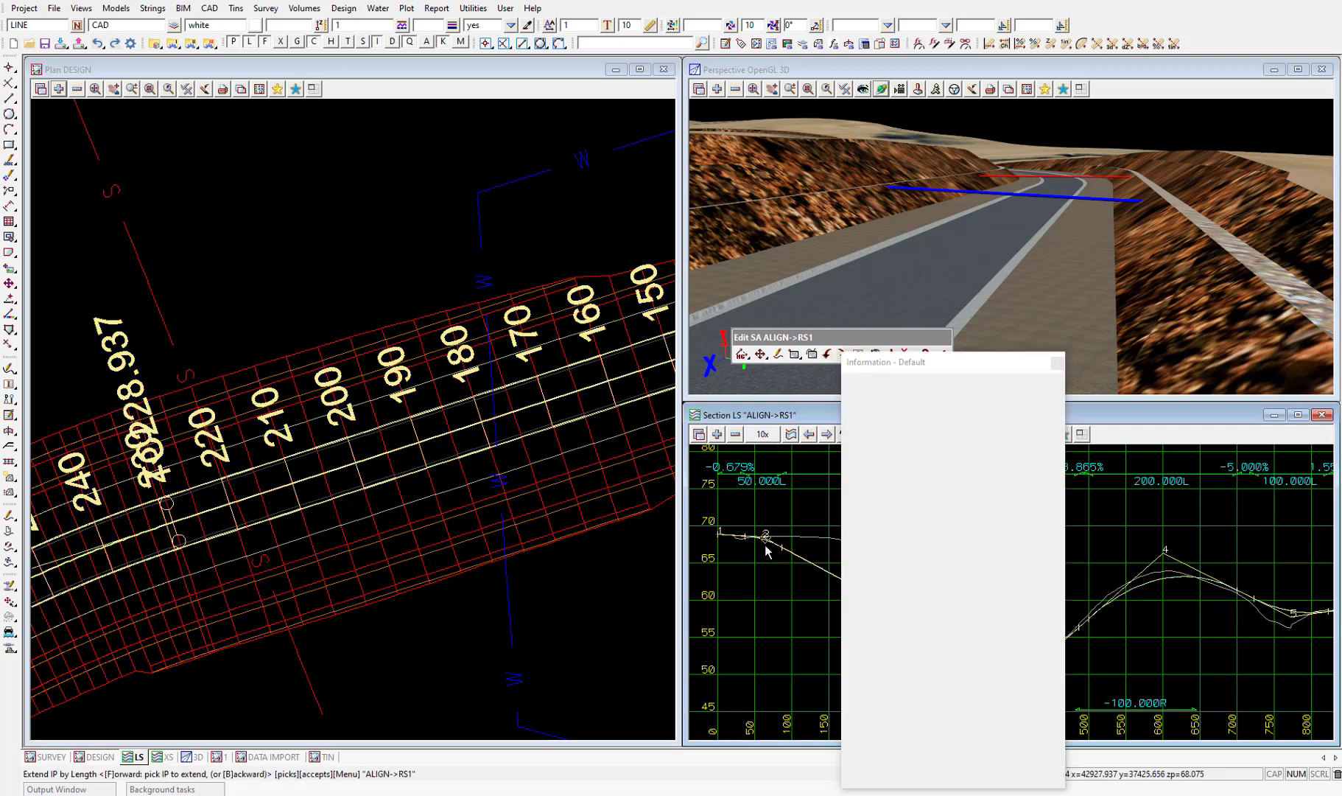
middle_click(764, 545)
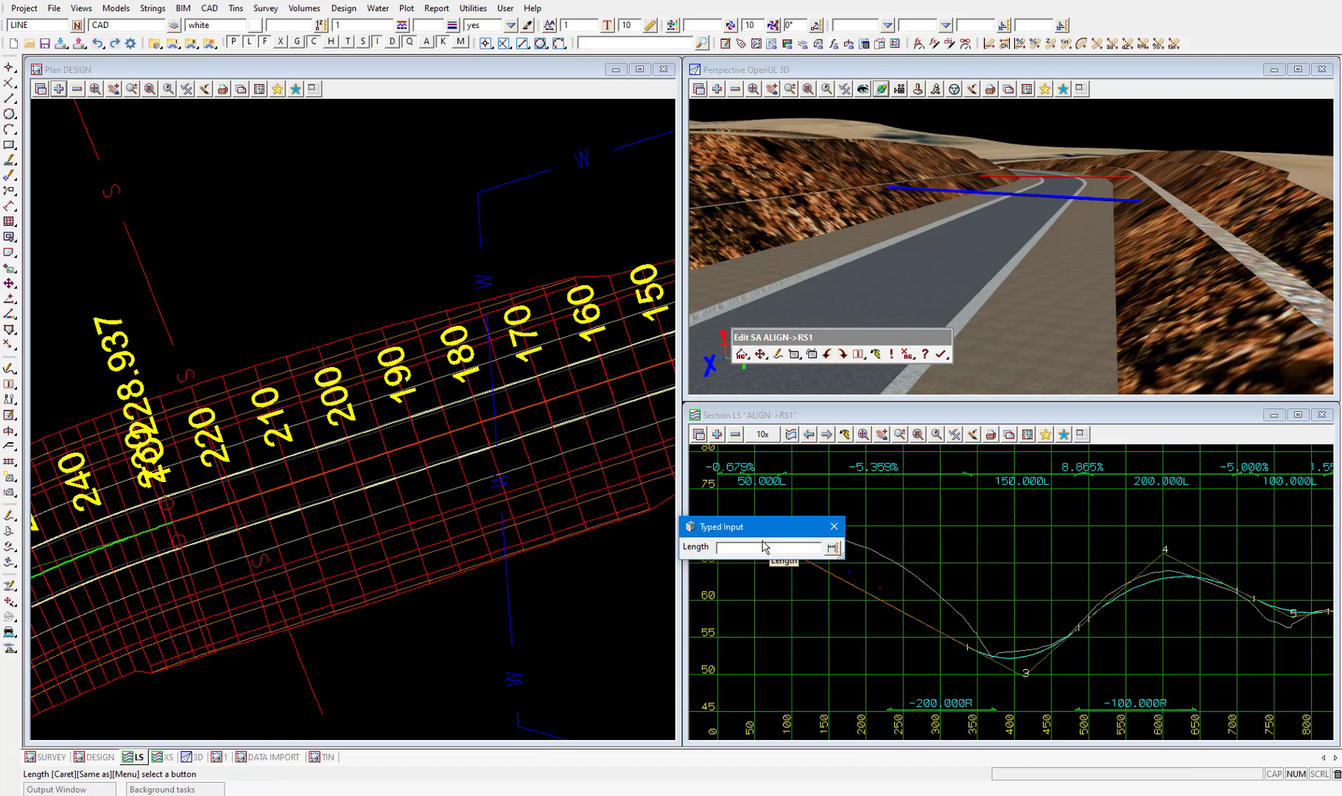
type("150")
key("Return")
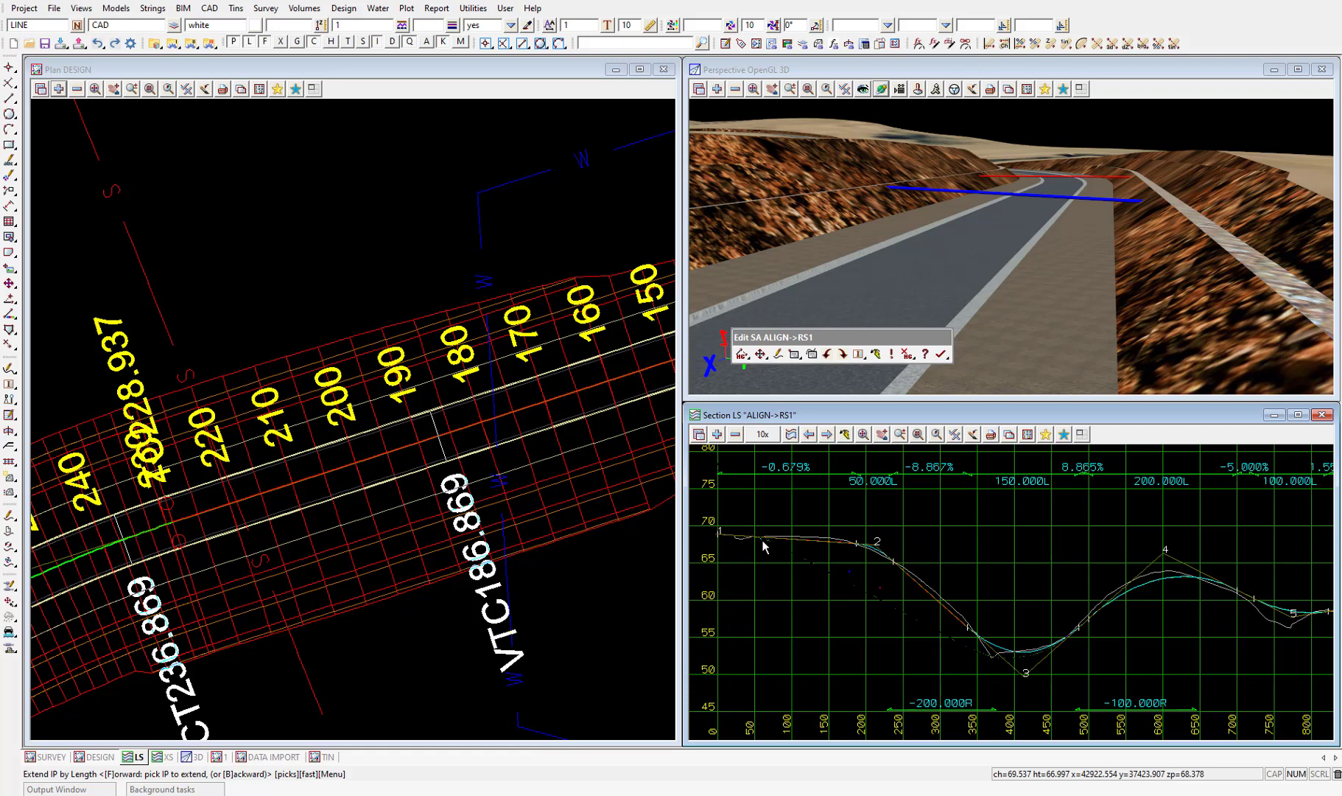
scroll(873, 554, "up", 1)
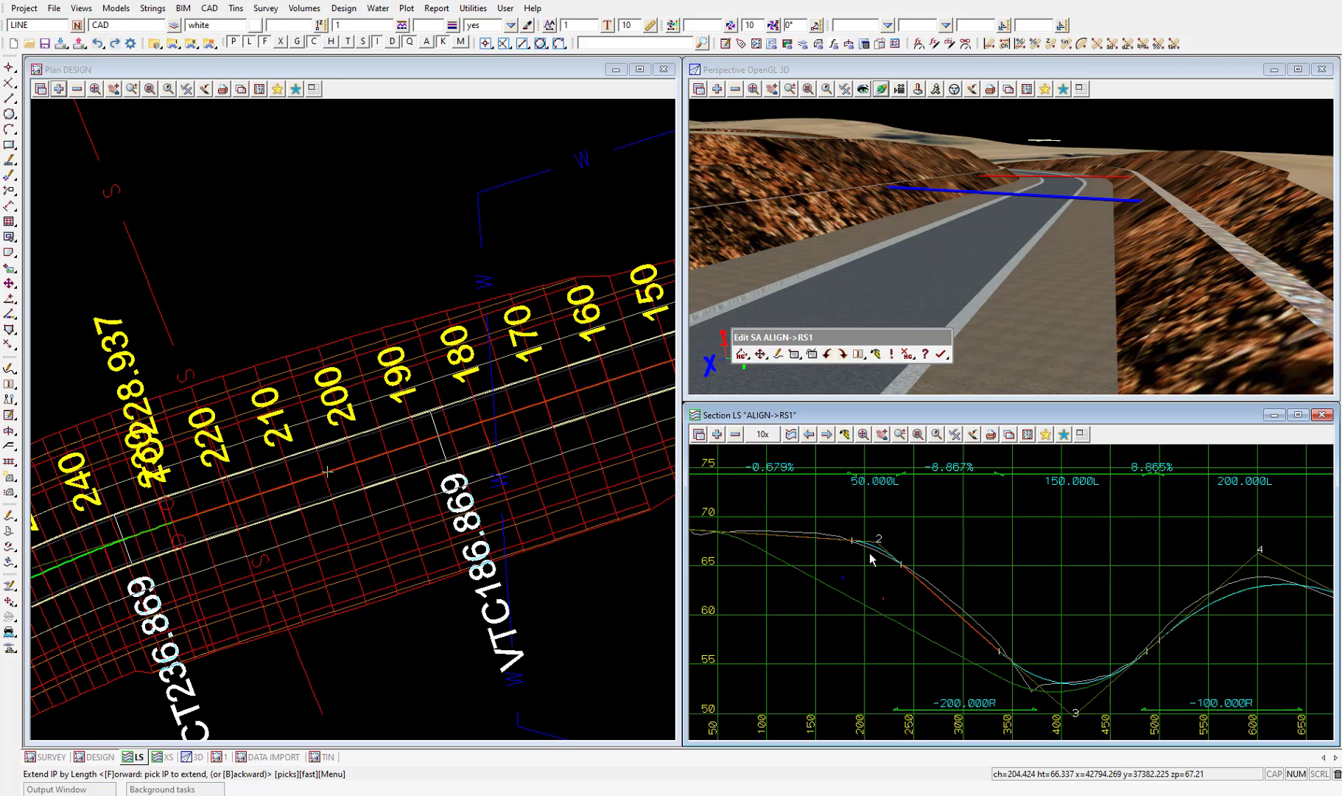
Lengthen the vertical curve at IP 2 from 50 to 100.
left_click(761, 355)
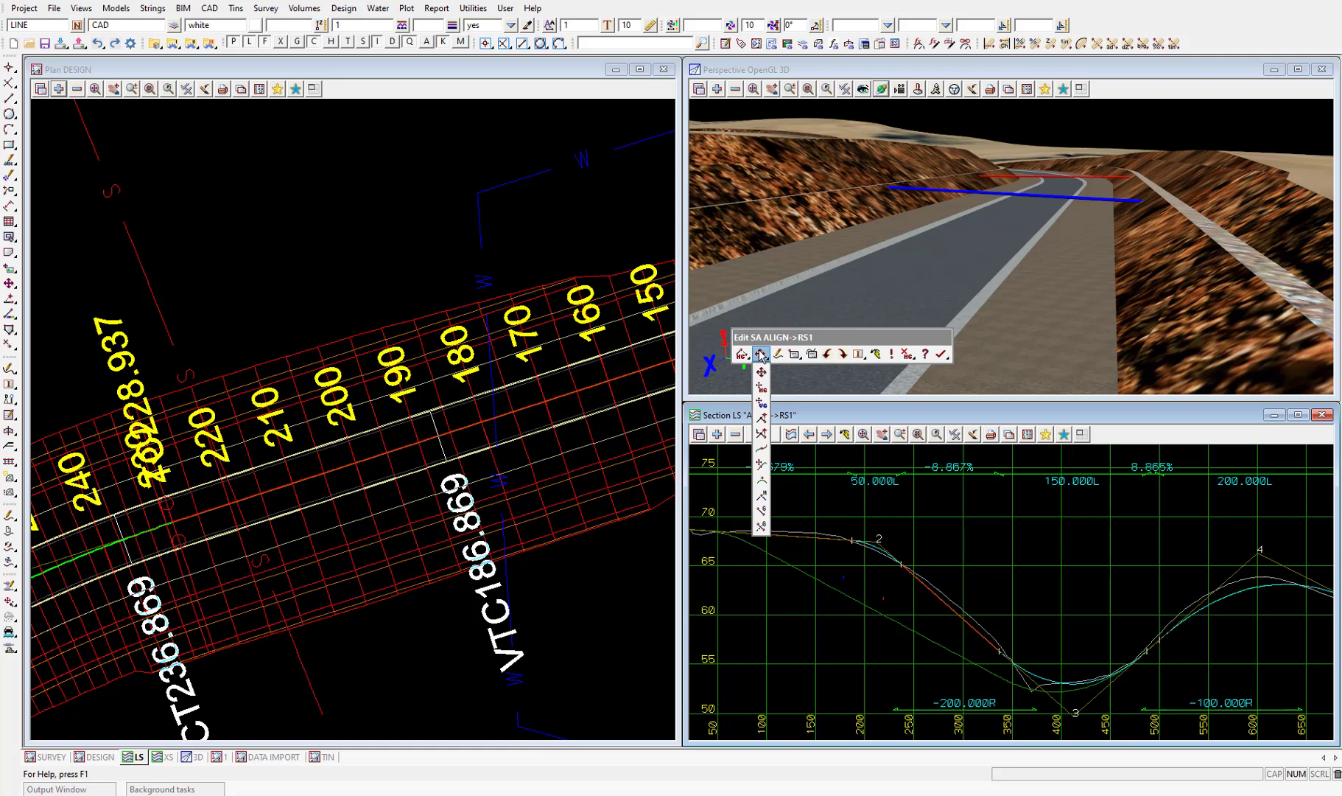
left_click(763, 481)
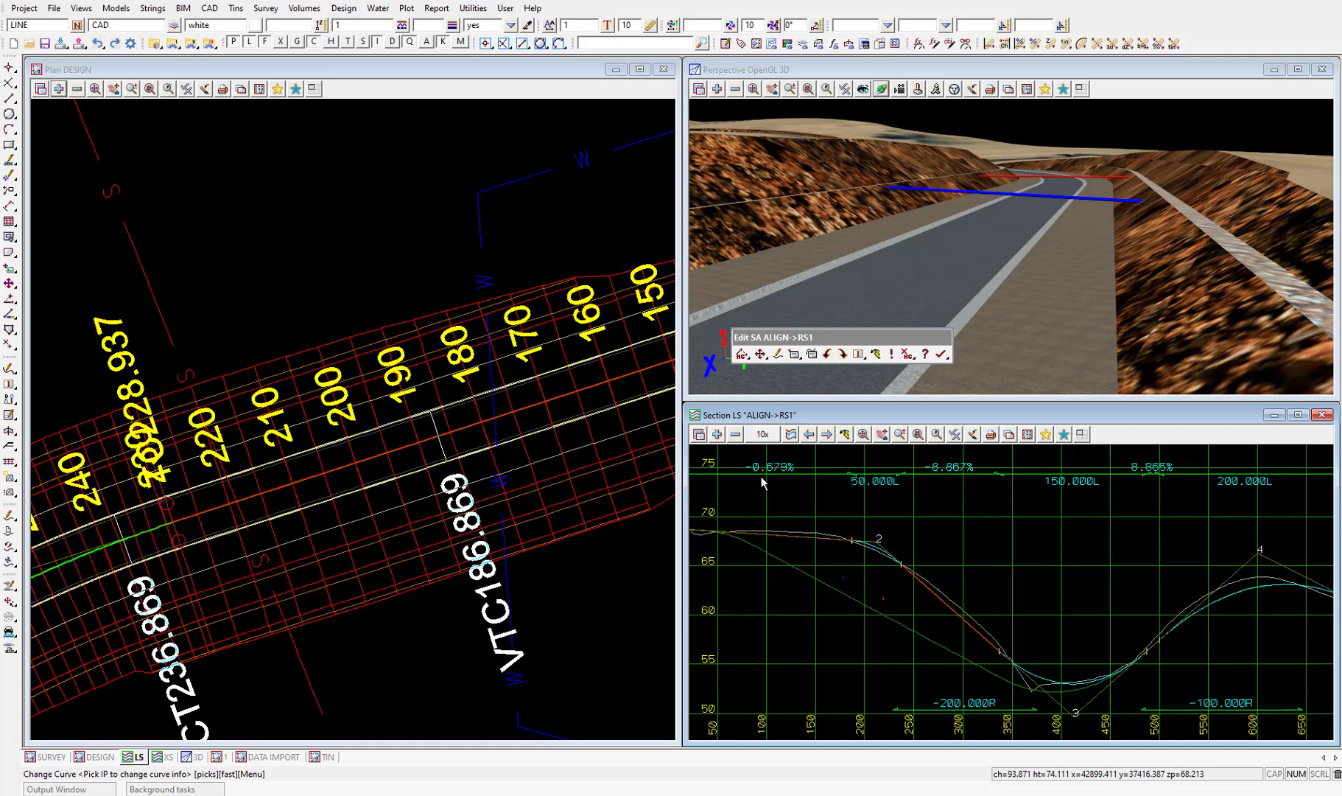
left_click(876, 543)
left_click(877, 543)
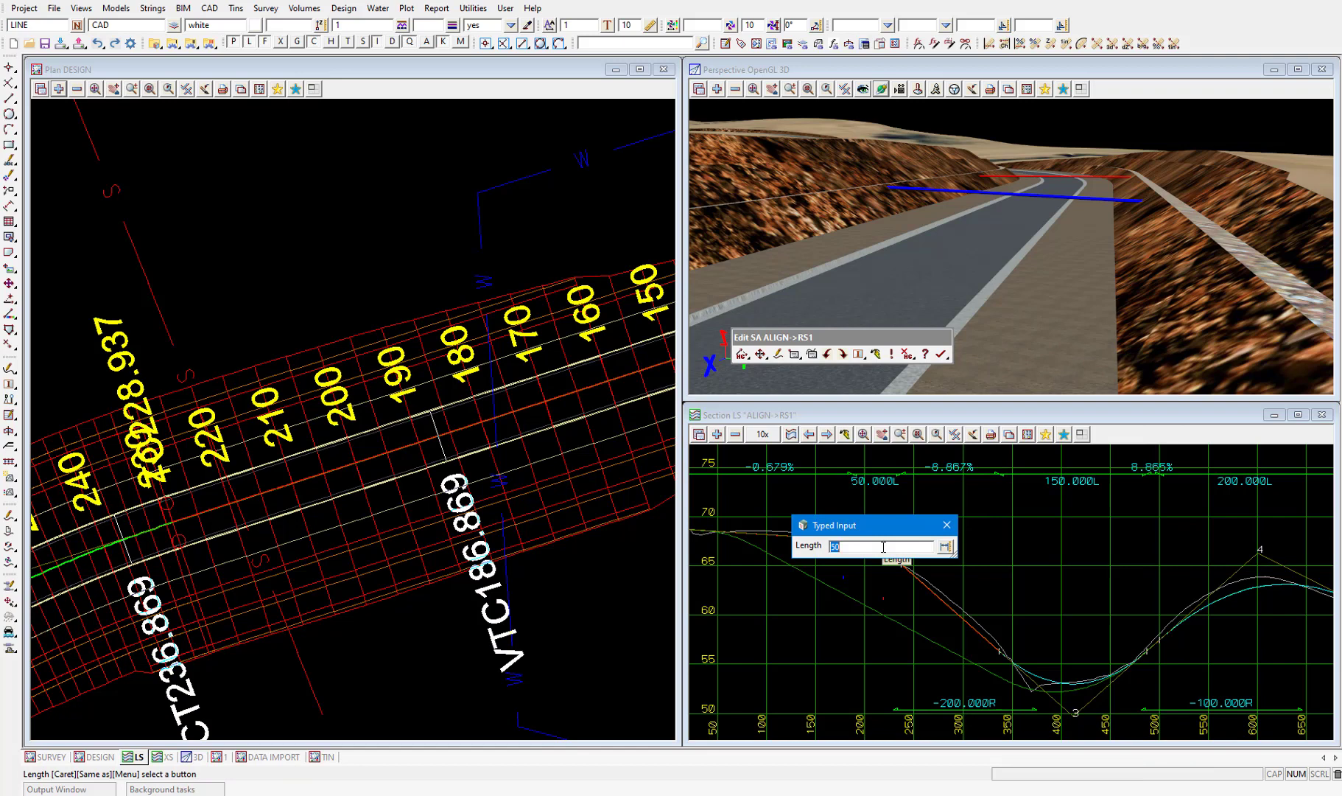
type("100")
key("Return")
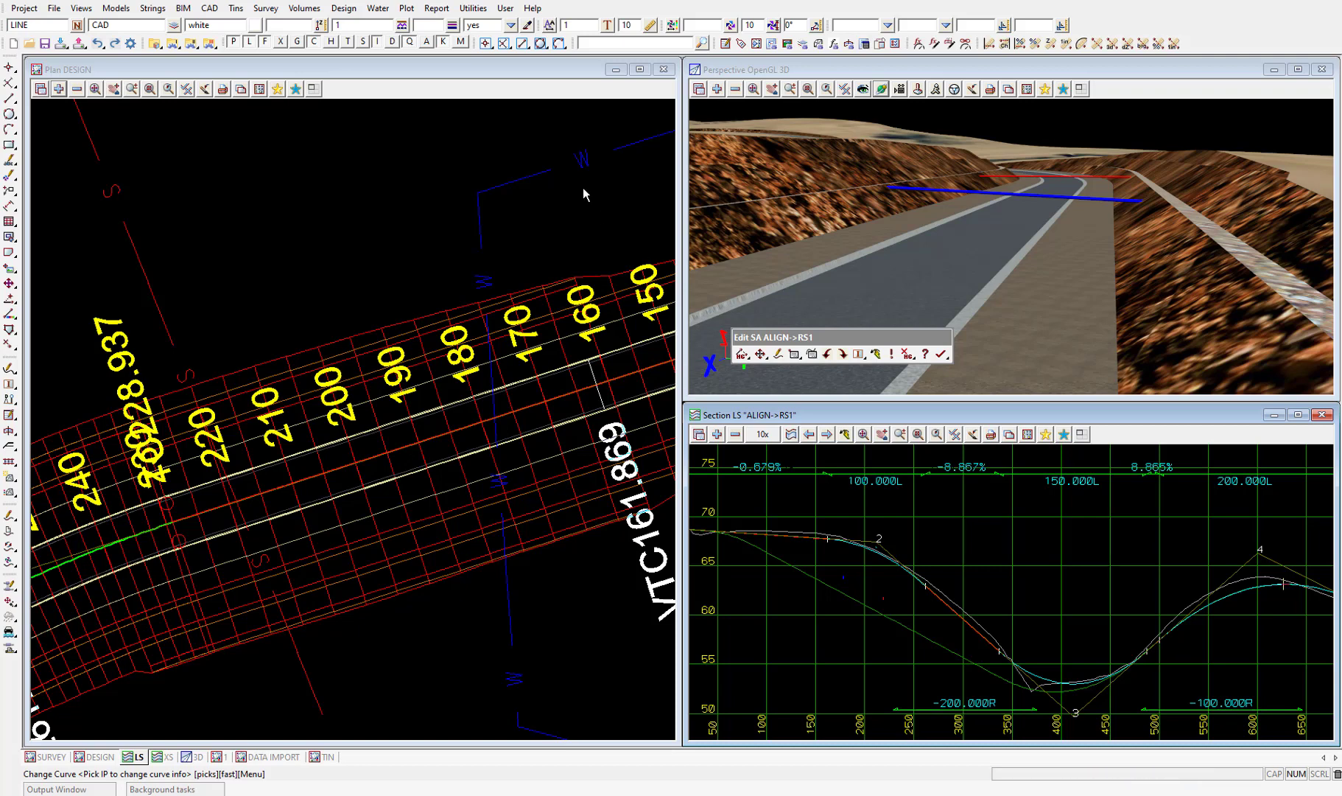
Reload the saved RS1 template function in Apply Template and apply it to the revised alignment.
left_click(345, 10)
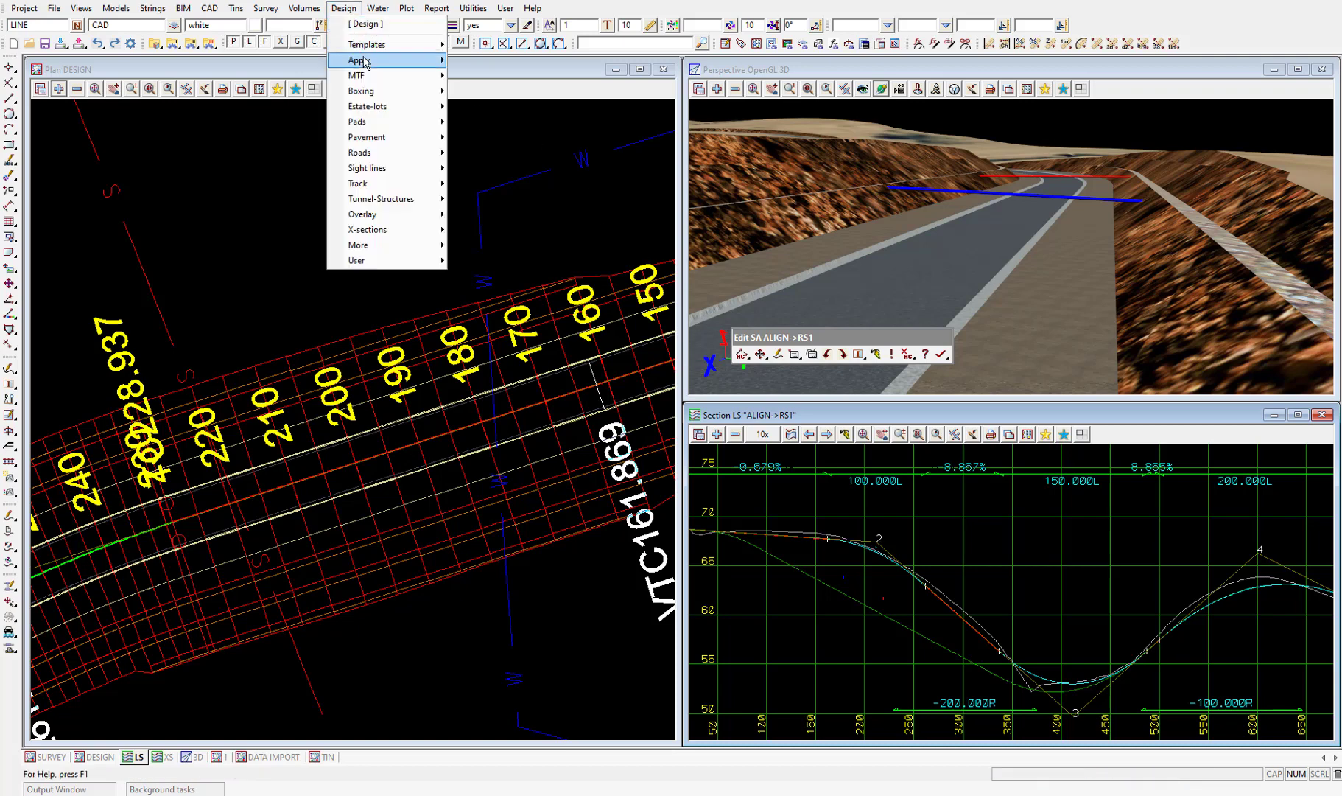
mouse_move(365, 64)
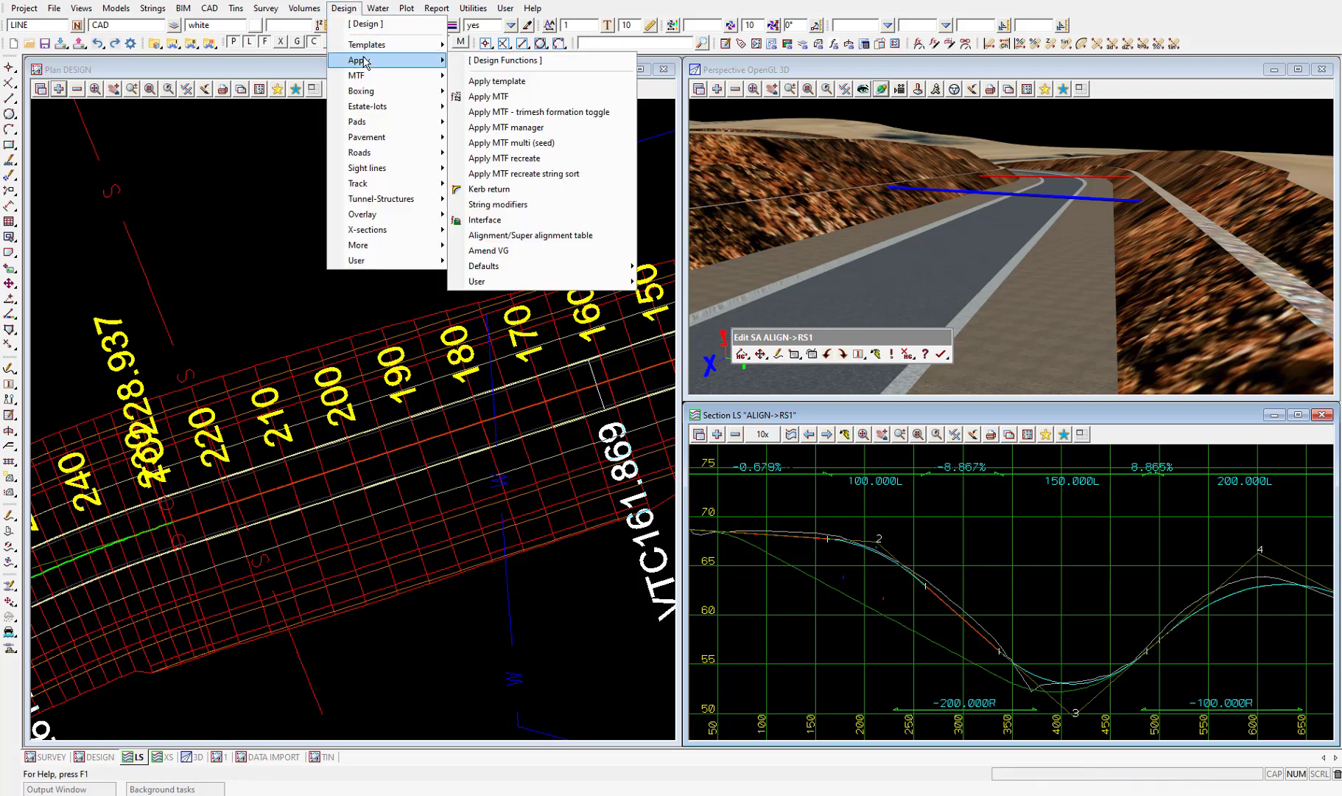
left_click(493, 81)
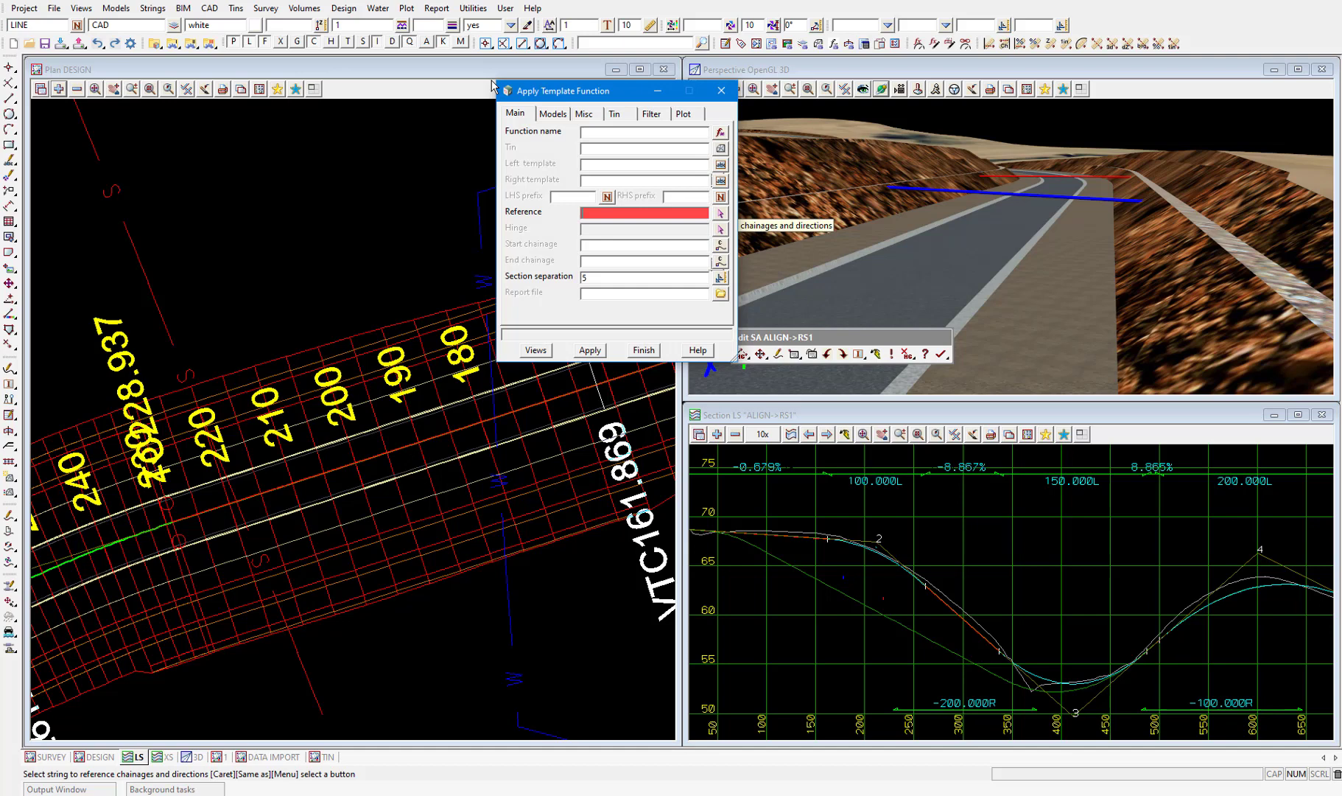
left_click(720, 132)
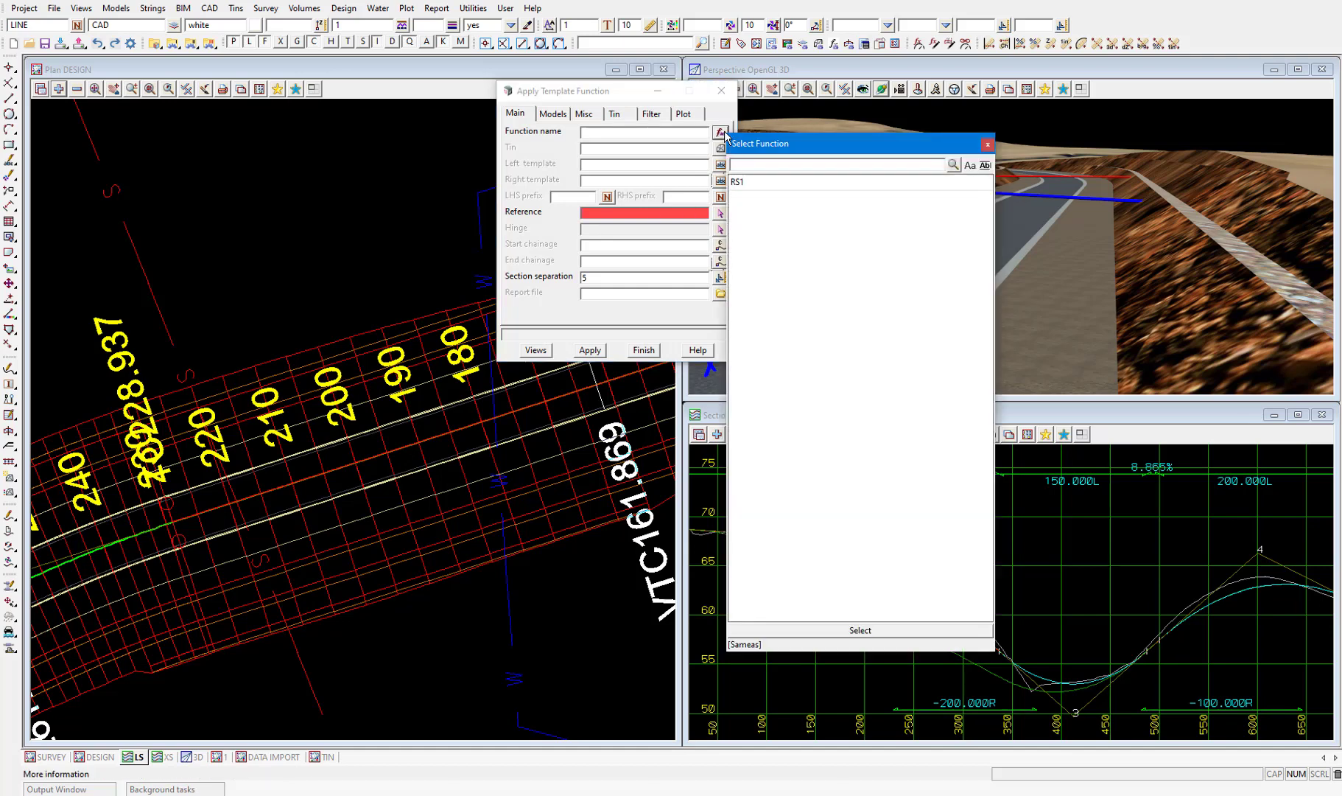
double_click(755, 182)
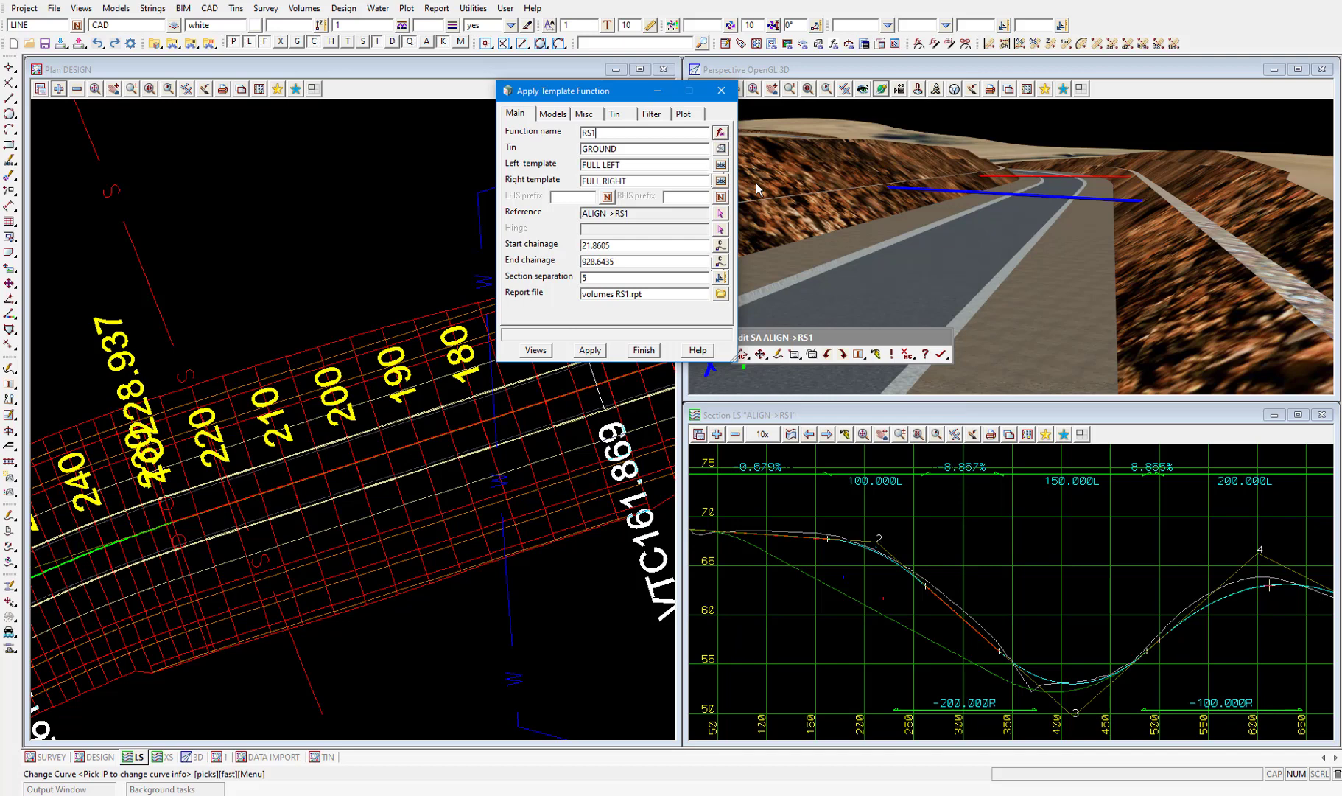
left_click(596, 351)
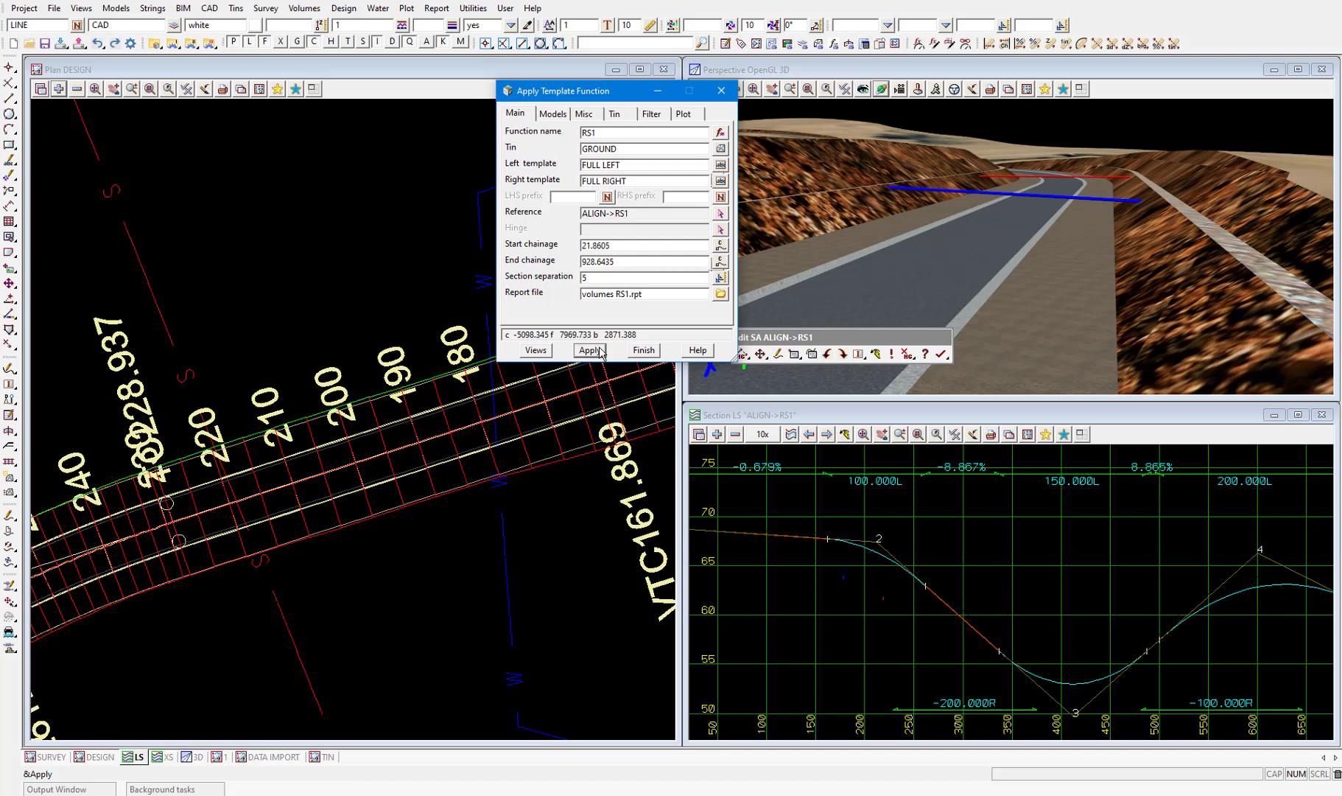
Close the template function and confirm finishing the ALIGN RS1 alignment edit.
left_click(645, 351)
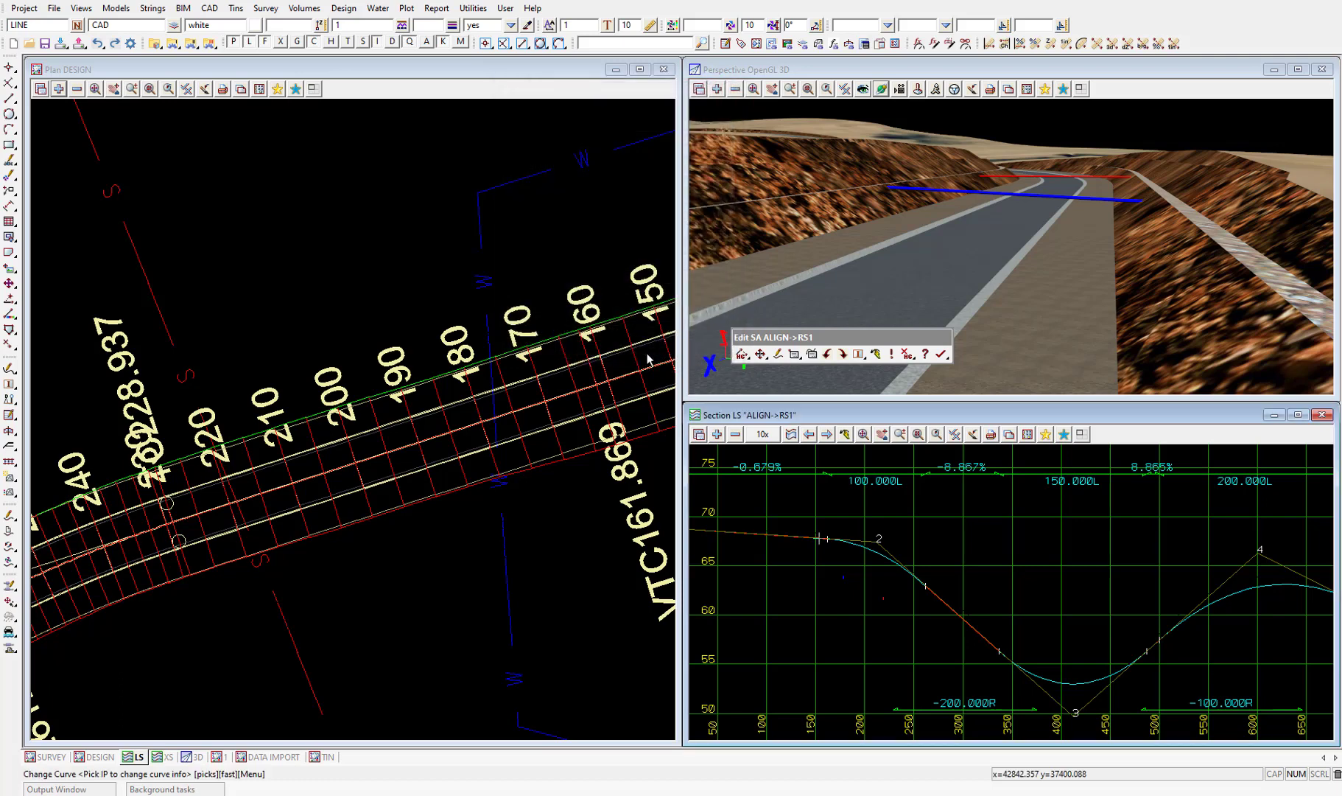
left_click(941, 353)
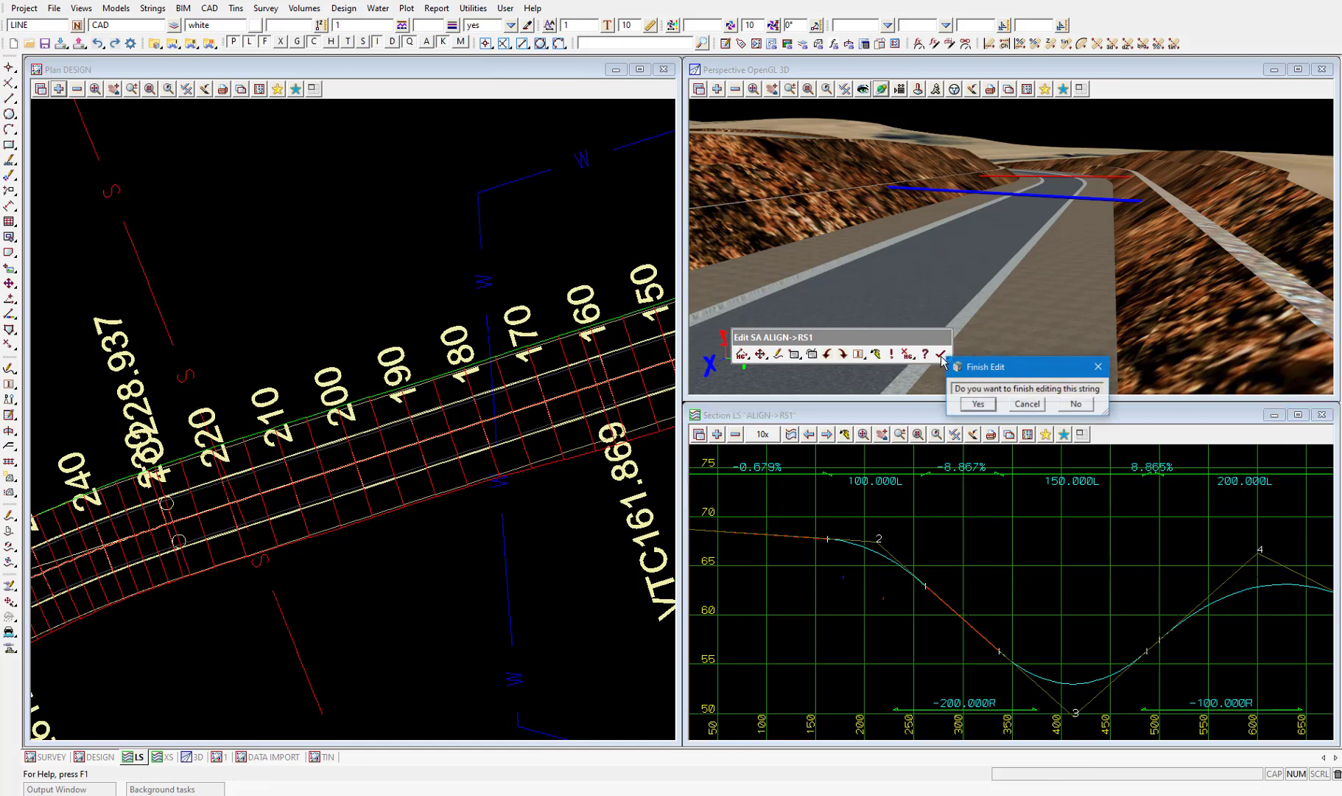
left_click(978, 404)
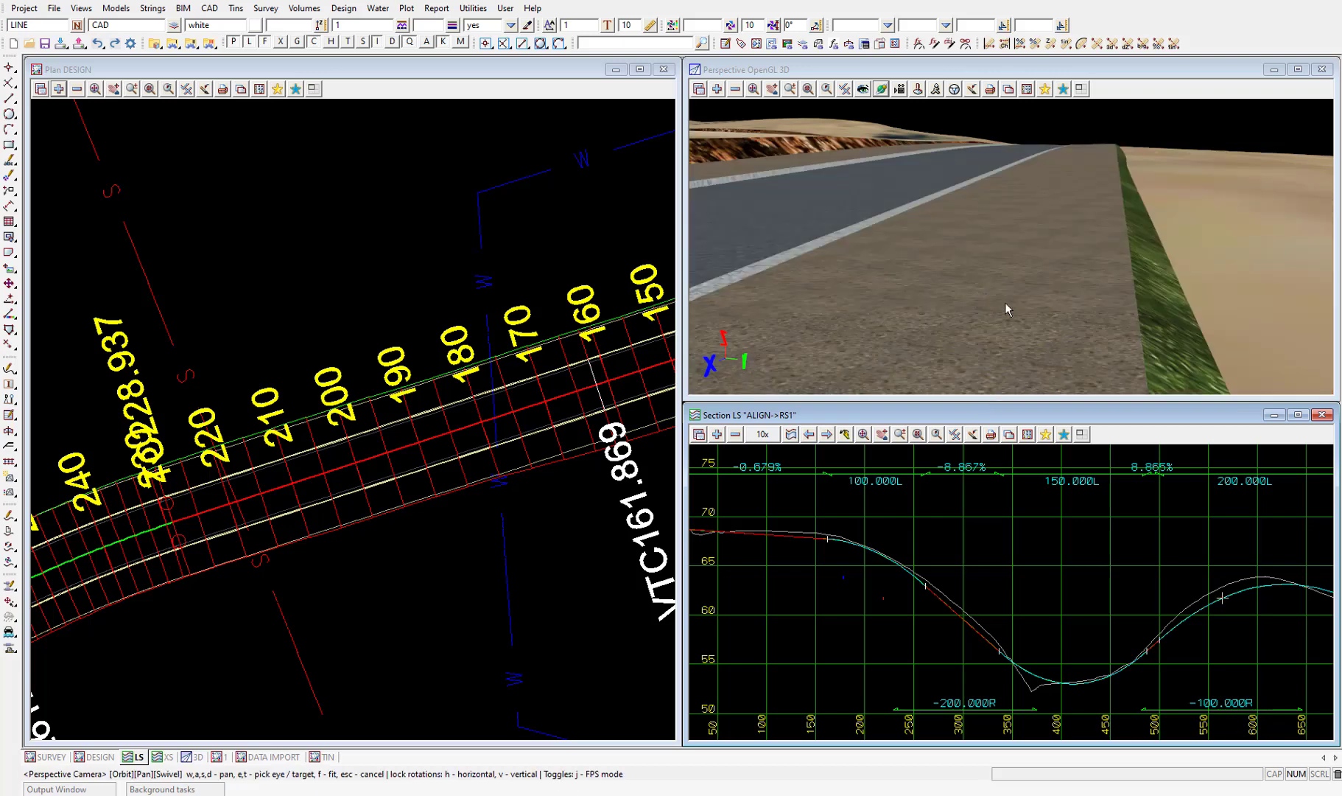
Reposition the Perspective OpenGL camera to look along the regenerated RS1 road.
left_click(1046, 305)
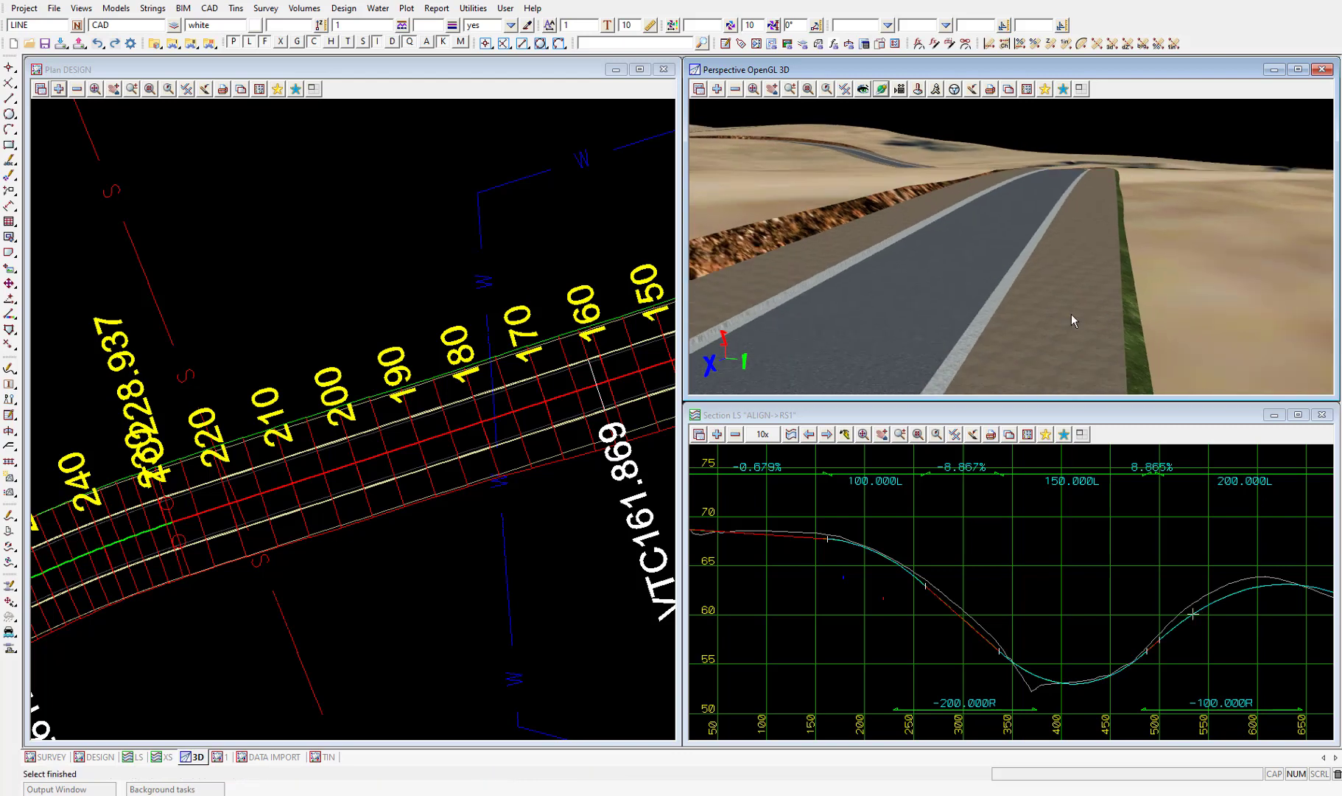
left_click_drag(1071, 314, 1063, 314)
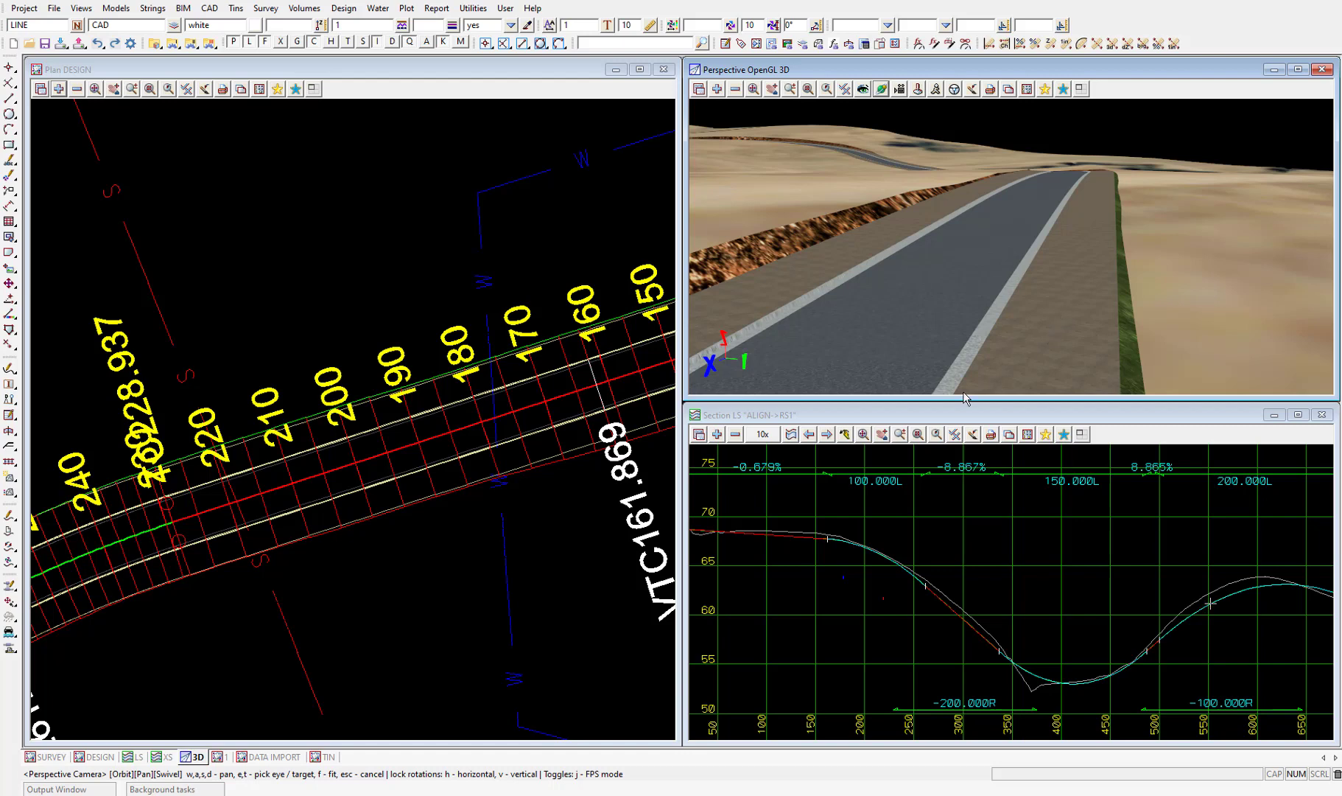
Show the WS CON water main profile in Section LS and zoom into it.
left_click(134, 757)
left_click(493, 279)
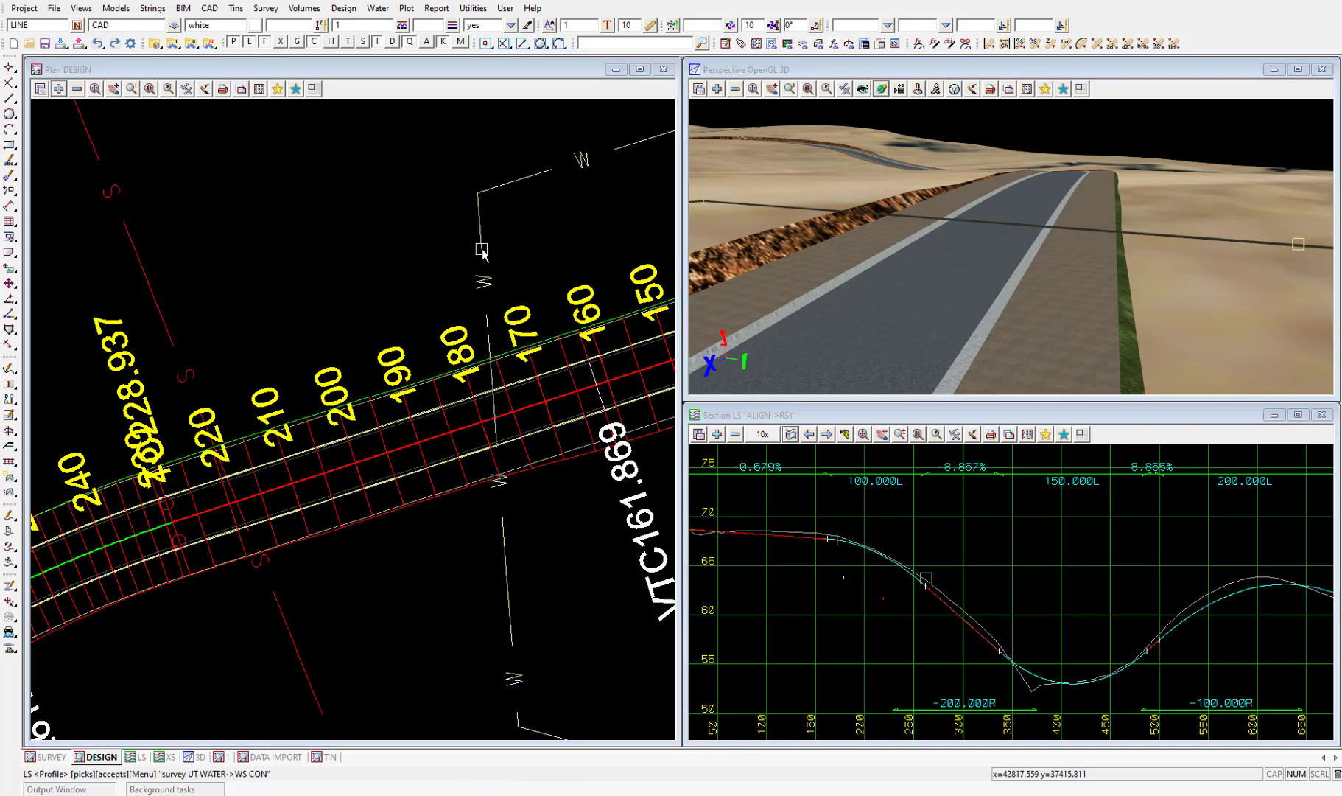
scroll(1028, 615, "up", 2)
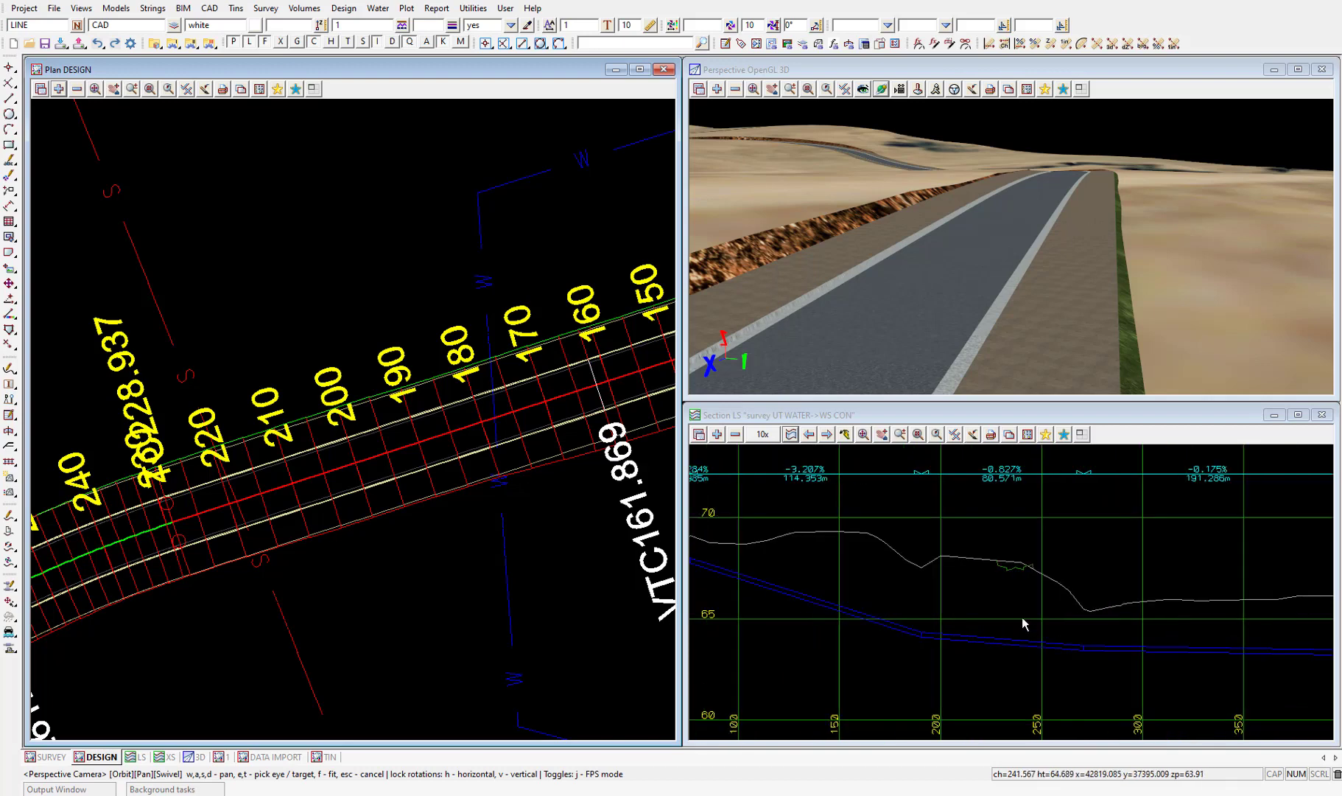